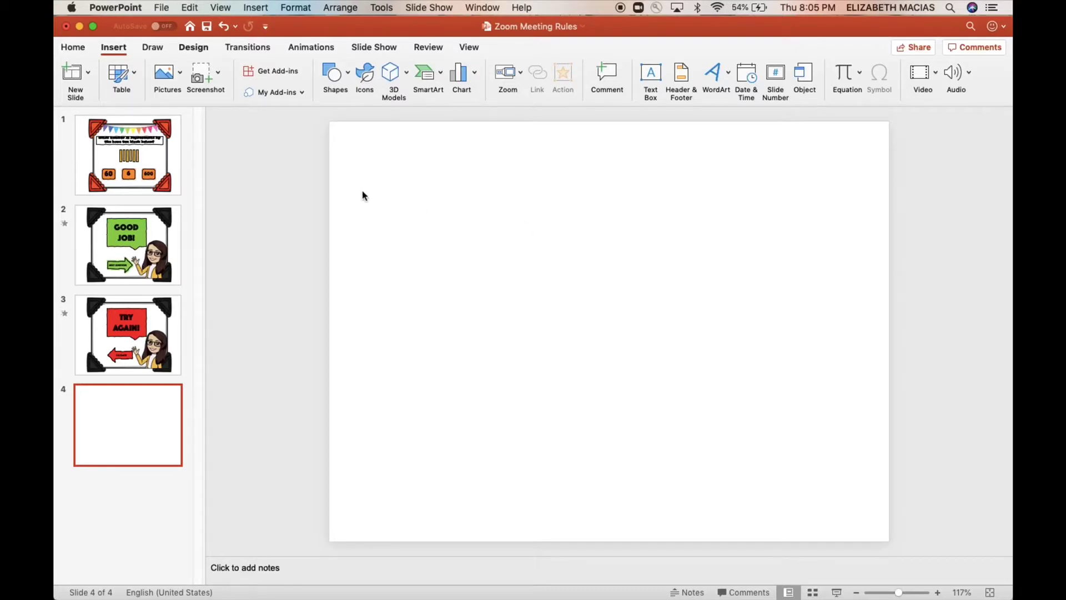
Display slide 1, the finished base-ten quiz example with orange corner frames and bunting.
{"action": "left_click", "coordinate": [175, 169]}
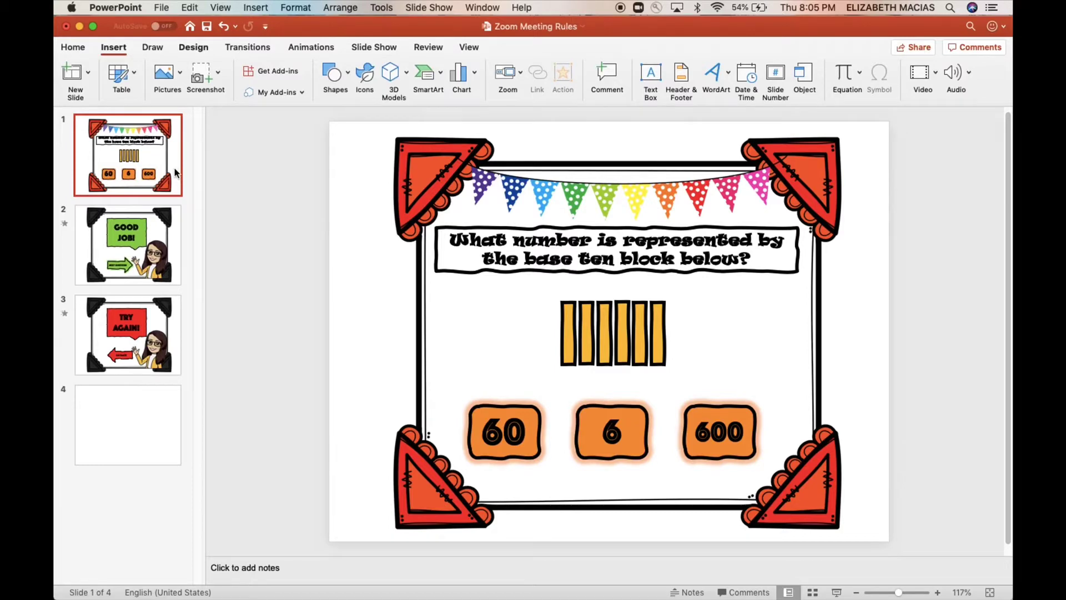
Step through the Good Job! and Try Again! slides, then go to blank slide 4.
{"action": "key", "text": "Down"}
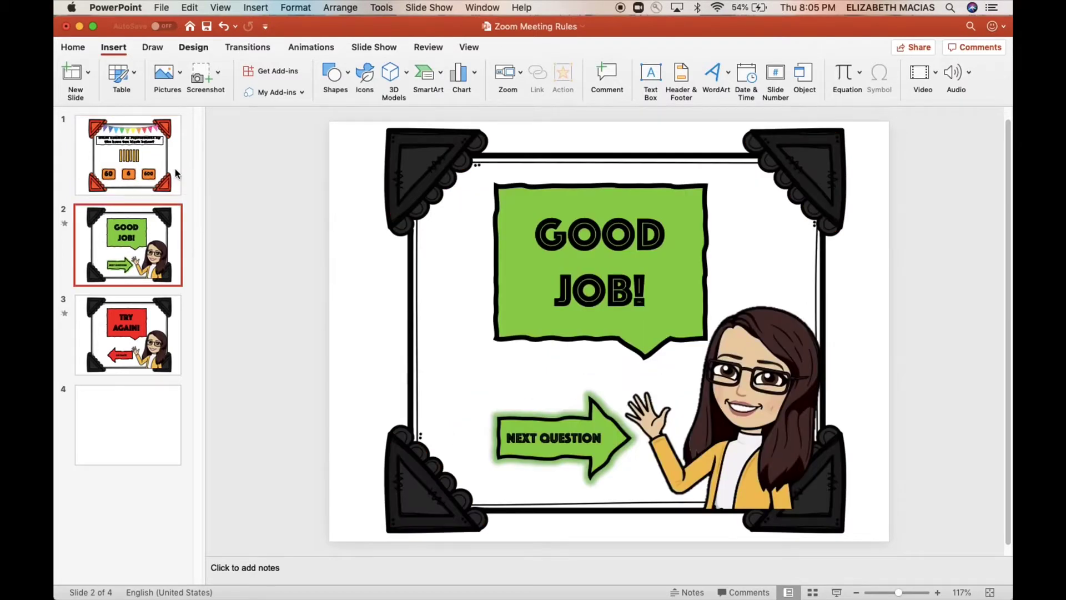
{"action": "key", "text": "Down"}
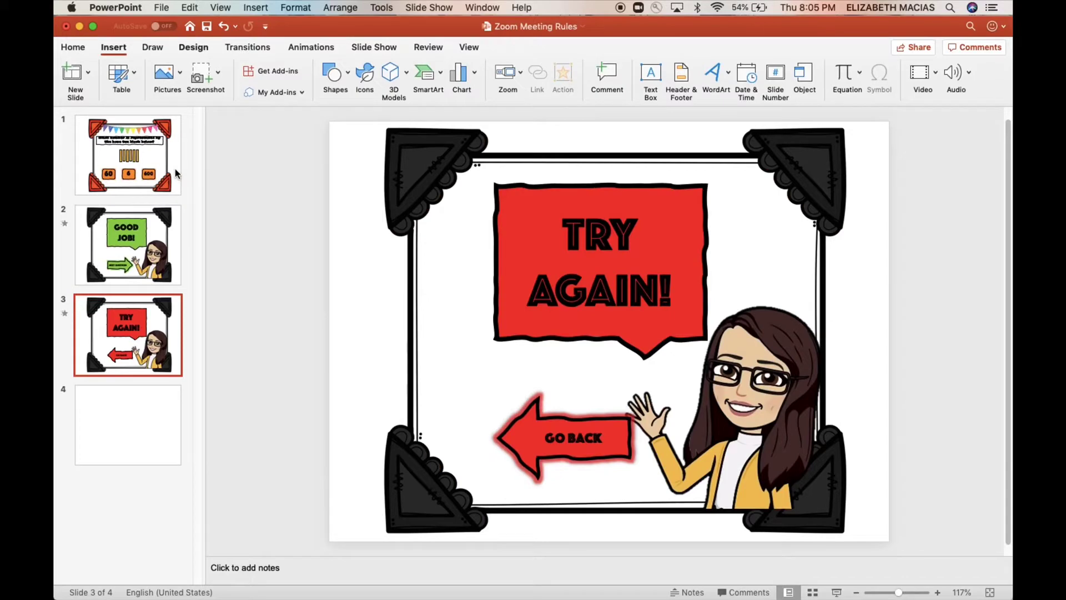
{"action": "key", "text": "Up"}
{"action": "key", "text": "Up"}
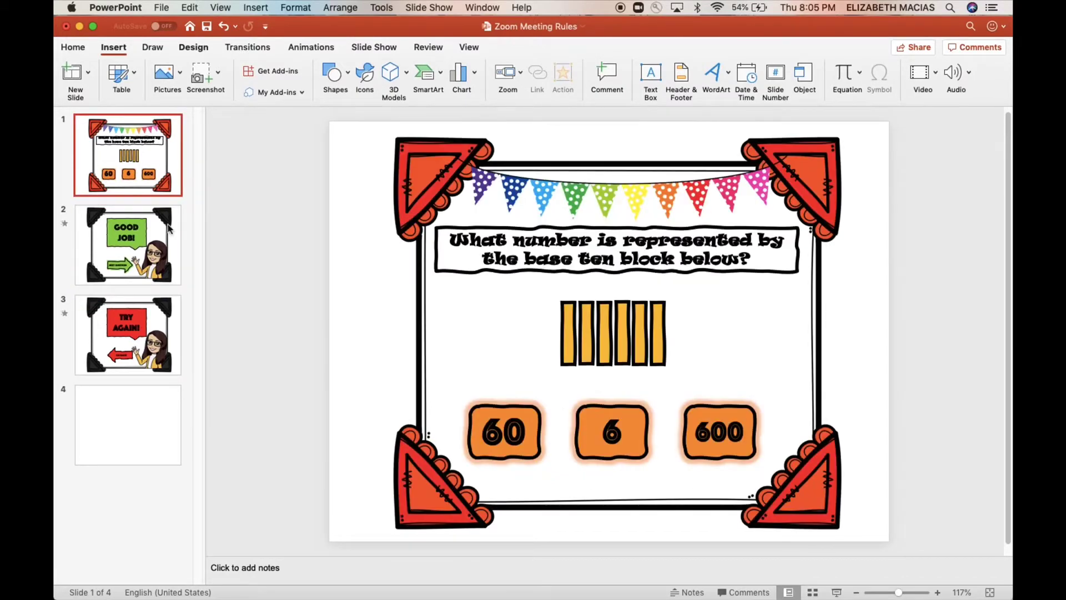
{"action": "left_click", "coordinate": [136, 440]}
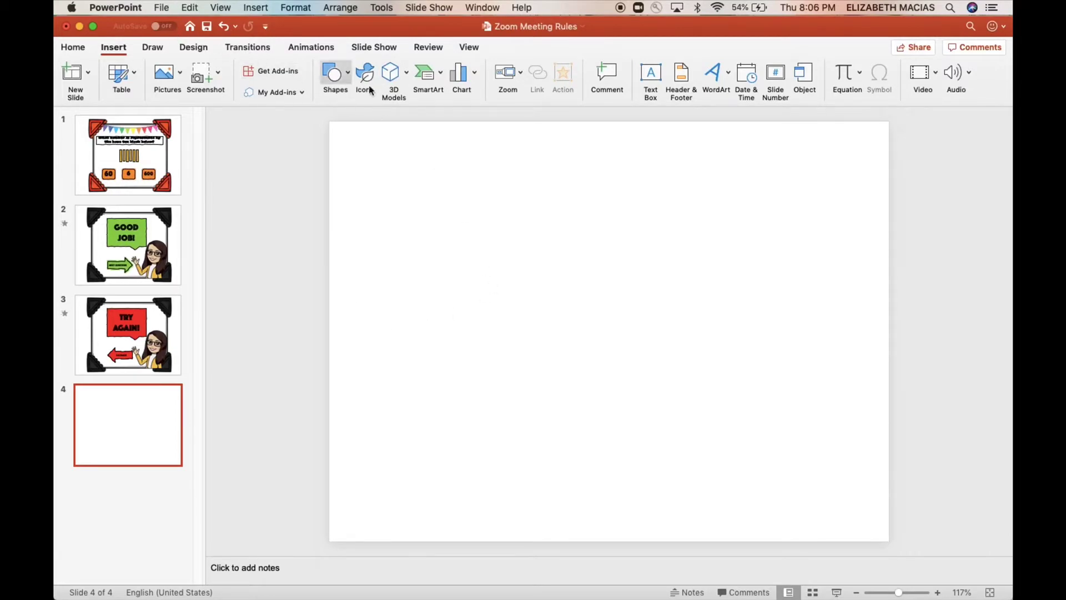
Browse the image folders, picking the orange corner frame and bunting image 008.png.
{"action": "key", "text": "ctrl+Right"}
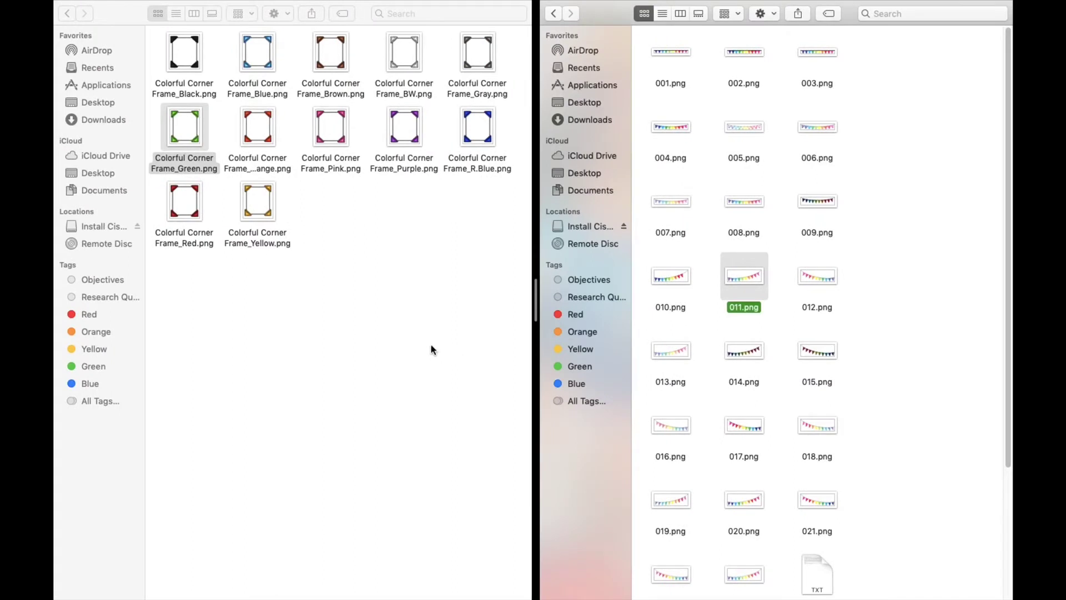
{"action": "left_click", "coordinate": [431, 348]}
{"action": "left_click", "coordinate": [888, 313]}
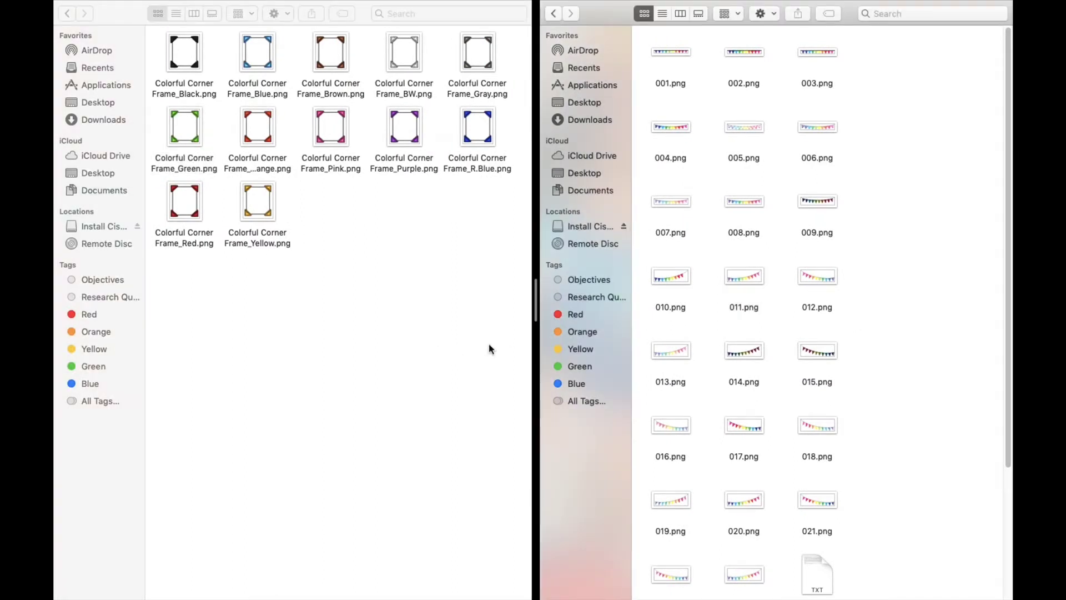
{"action": "left_click", "coordinate": [459, 343]}
{"action": "left_click", "coordinate": [257, 125]}
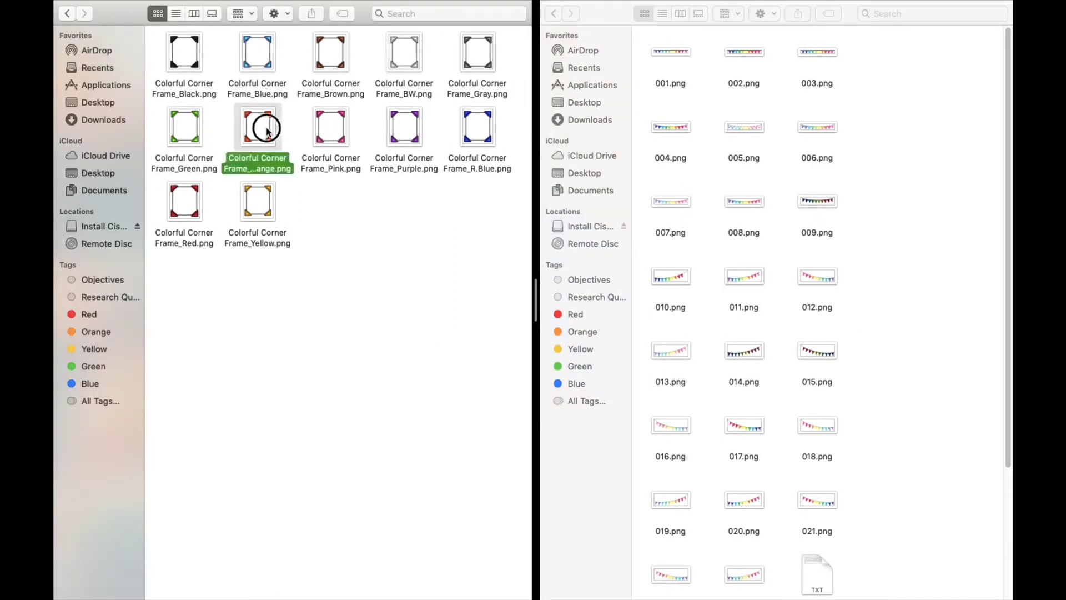
{"action": "left_click", "coordinate": [755, 211]}
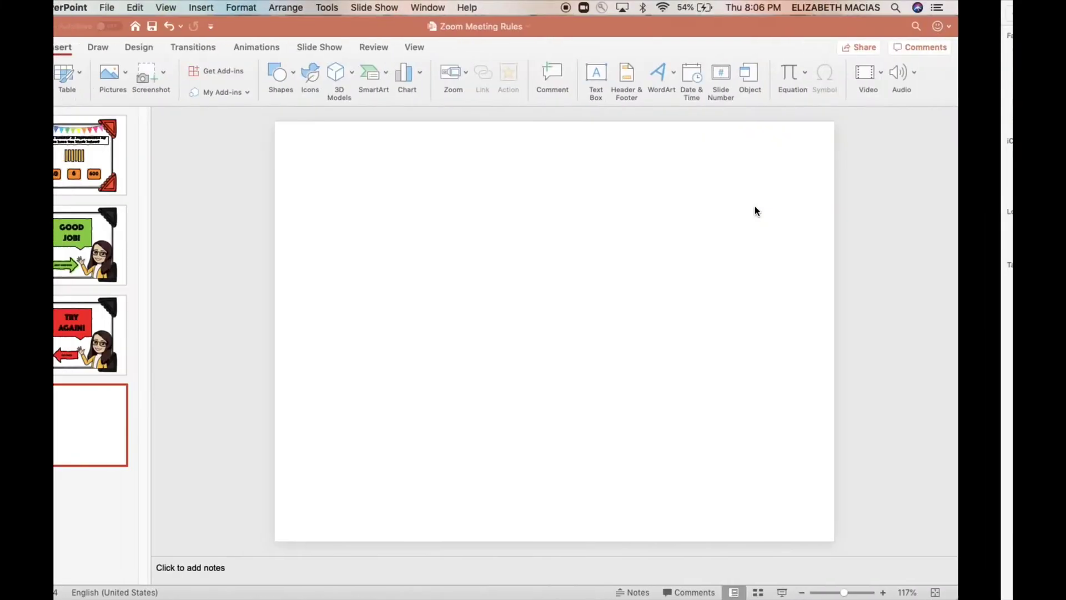
Compare with slide 1, pick the Pink corner frame and 009.png, then select slide 1's bunting.
{"action": "left_click", "coordinate": [172, 162]}
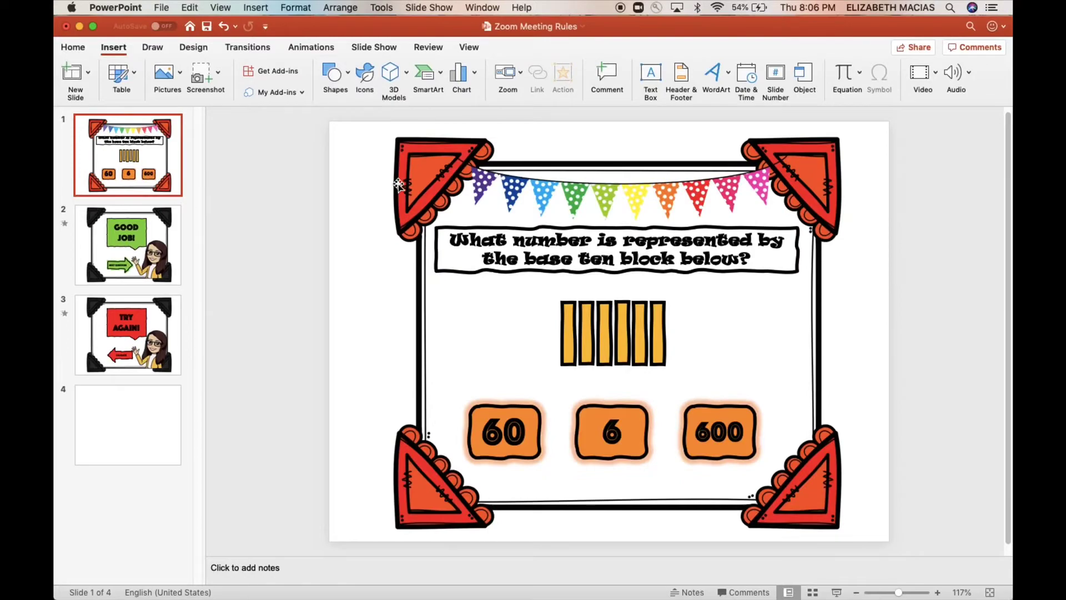
{"action": "key", "text": "ctrl+Right"}
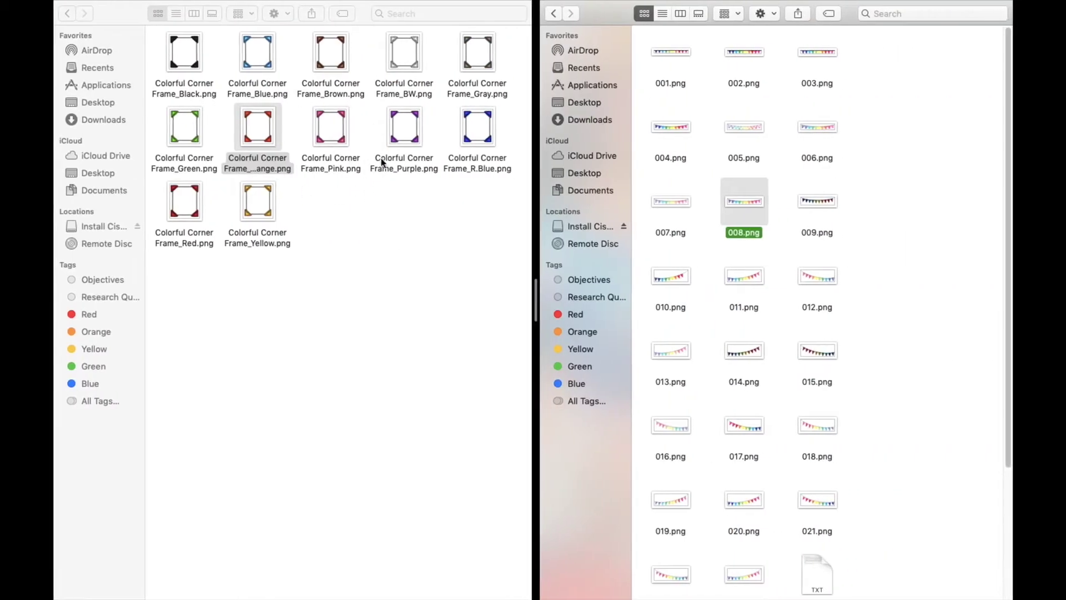
{"action": "left_click", "coordinate": [330, 129]}
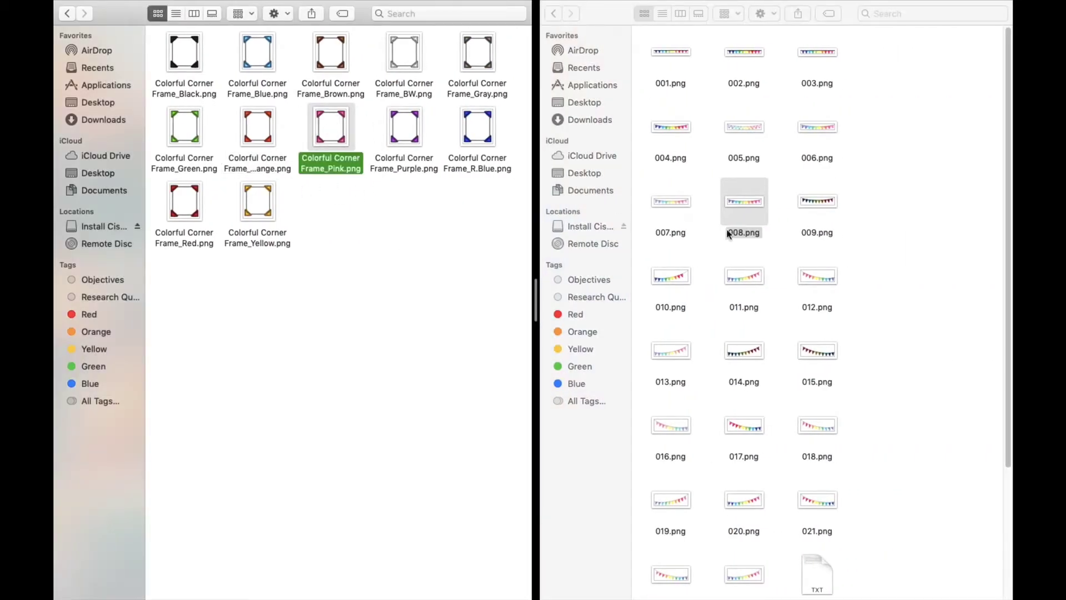
{"action": "left_click", "coordinate": [815, 203]}
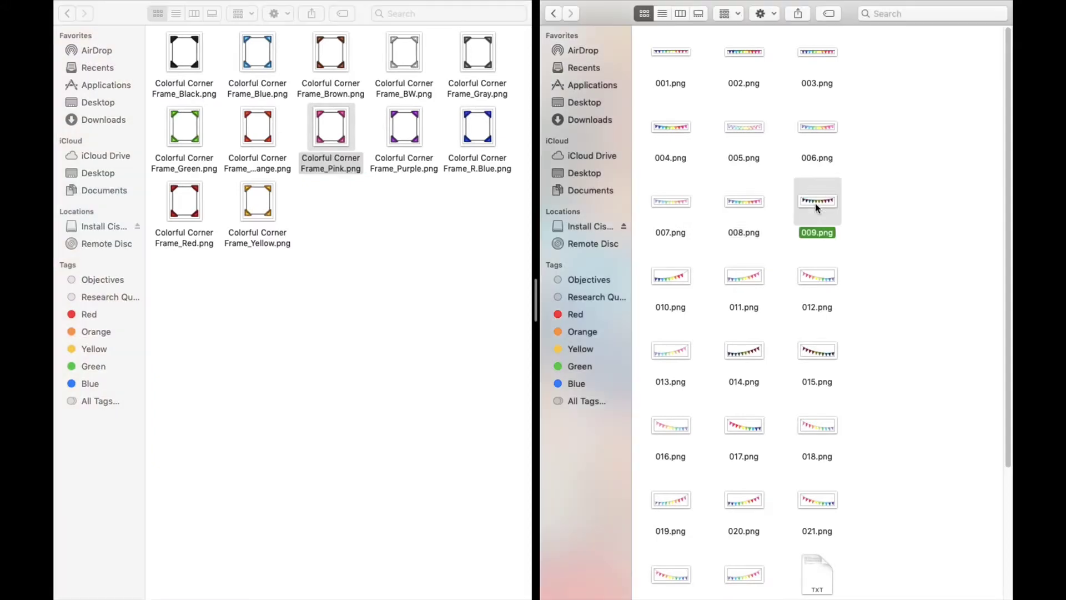
{"action": "key", "text": "ctrl+Left"}
{"action": "left_click", "coordinate": [690, 200]}
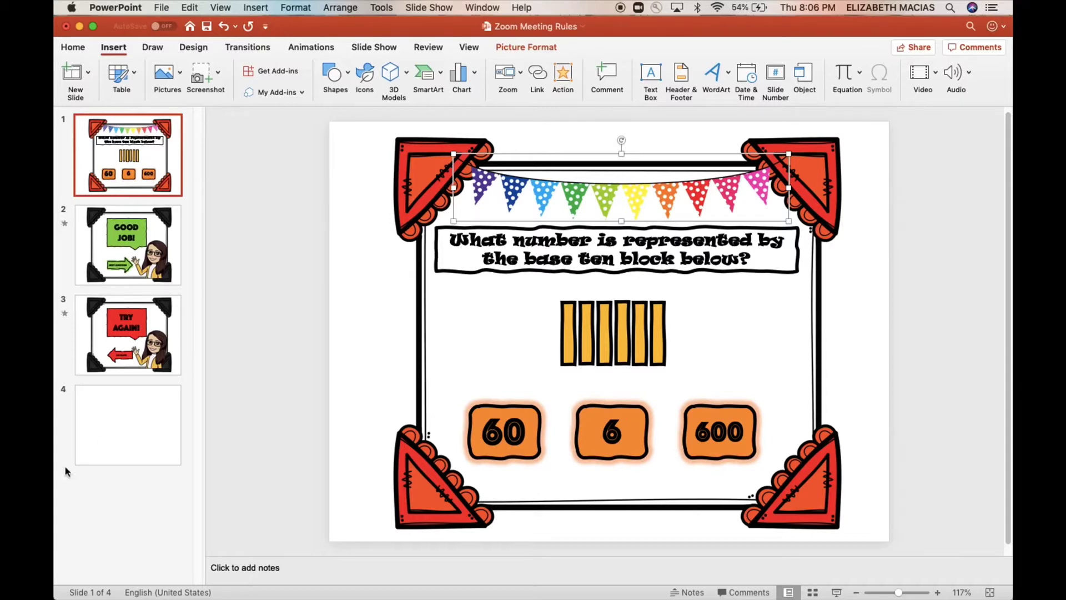
Select blank slide 4, then bring the Finder frame and bunting image windows forward.
{"action": "left_click", "coordinate": [127, 432]}
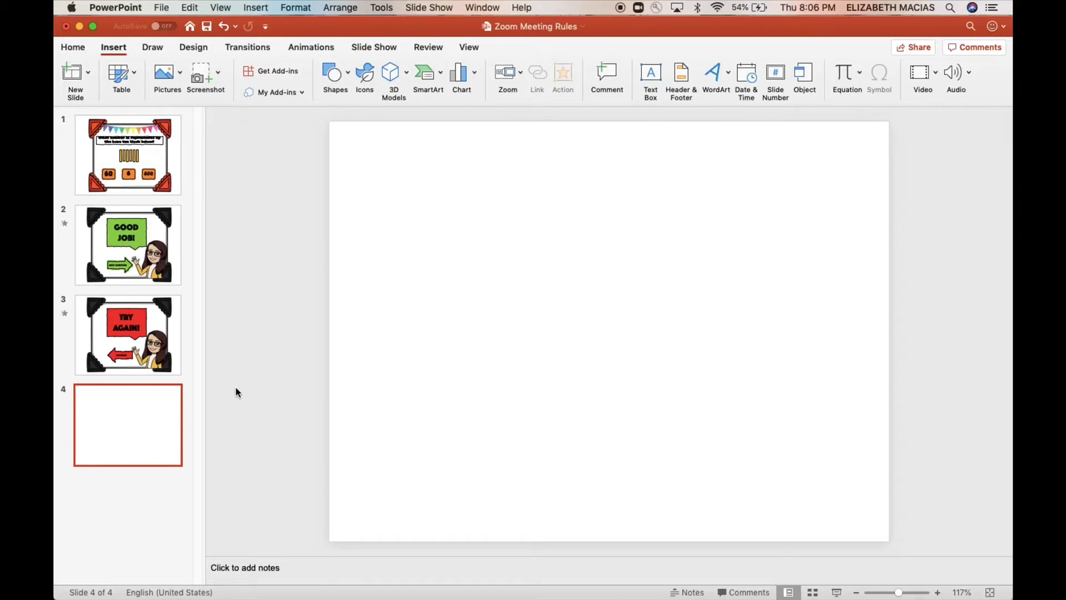
{"action": "key", "text": "super+Tab"}
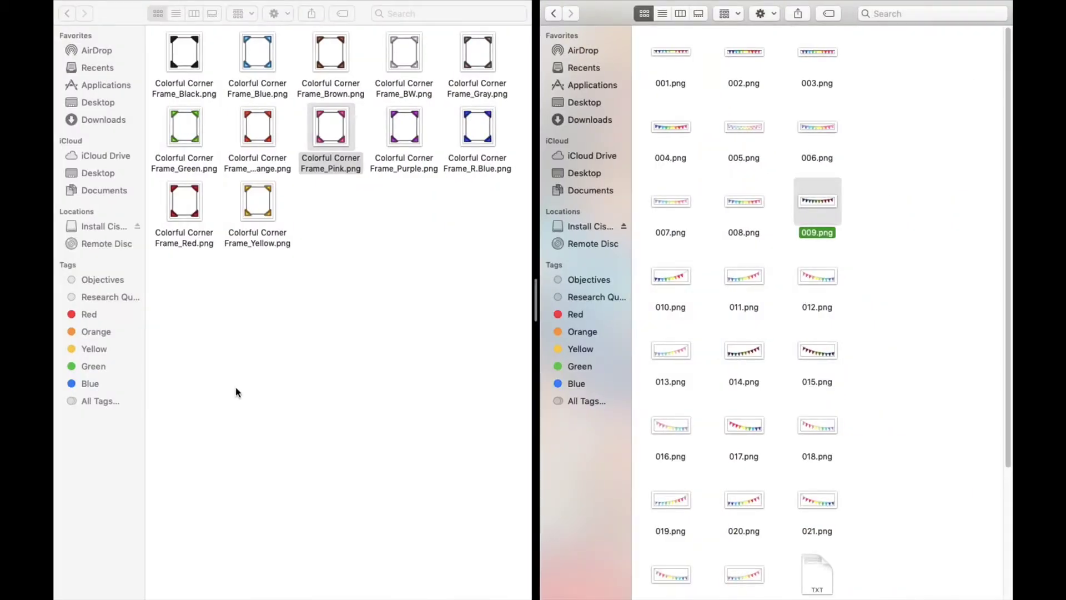
{"action": "key", "text": "super+Tab"}
{"action": "key", "text": "super+Tab"}
{"action": "key", "text": "super+Tab"}
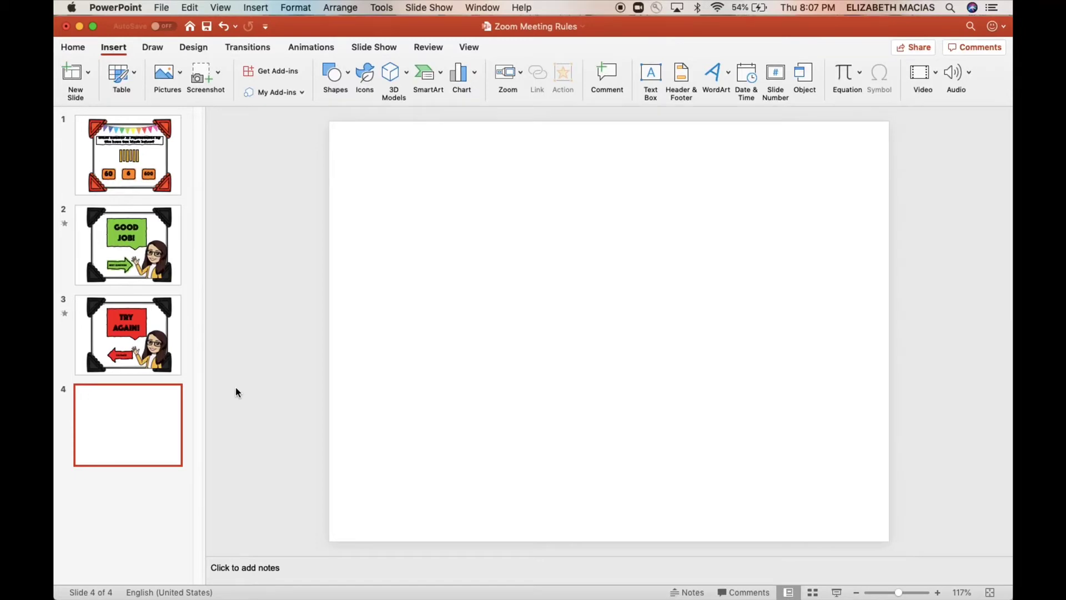
{"action": "key", "text": "super+Tab"}
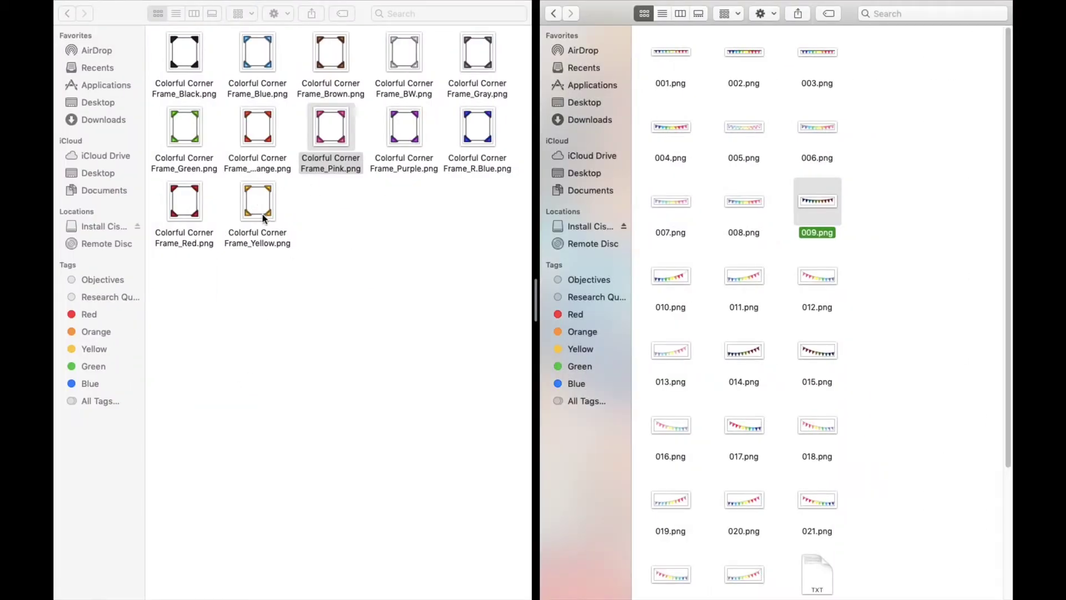
{"action": "key", "text": "super+Tab"}
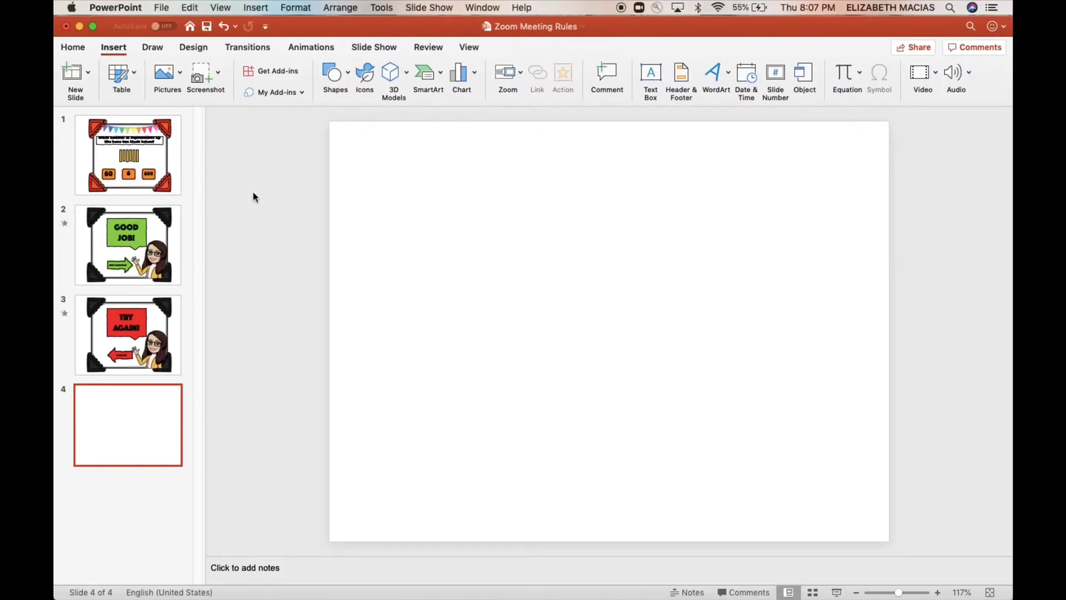
{"action": "key", "text": "super+Tab"}
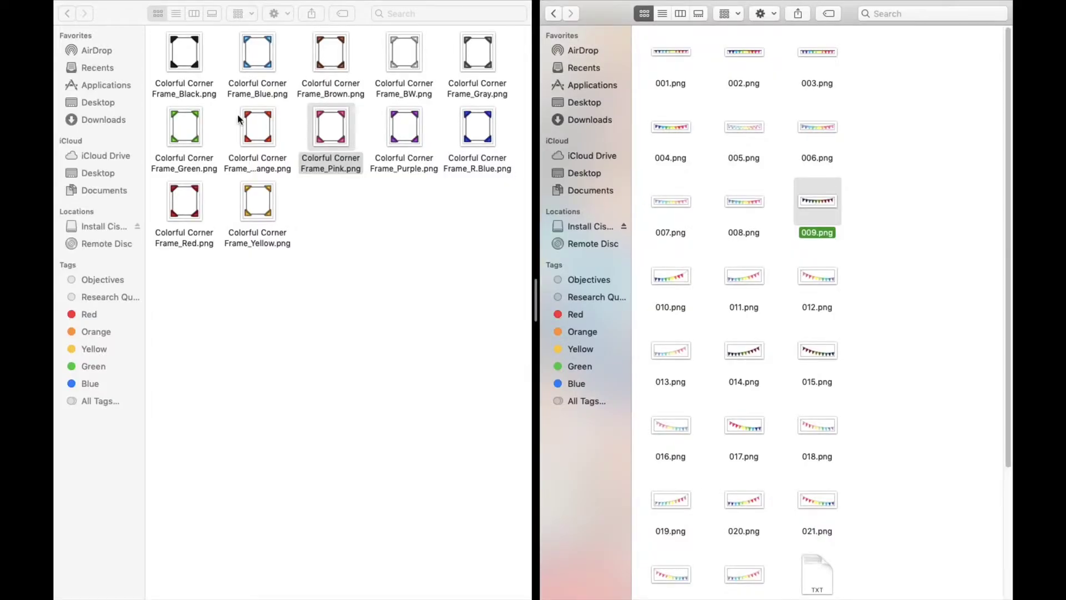
Copy Colorful Corner Frame_R.Blue.png from the corner frame folder.
{"action": "left_click", "coordinate": [268, 128]}
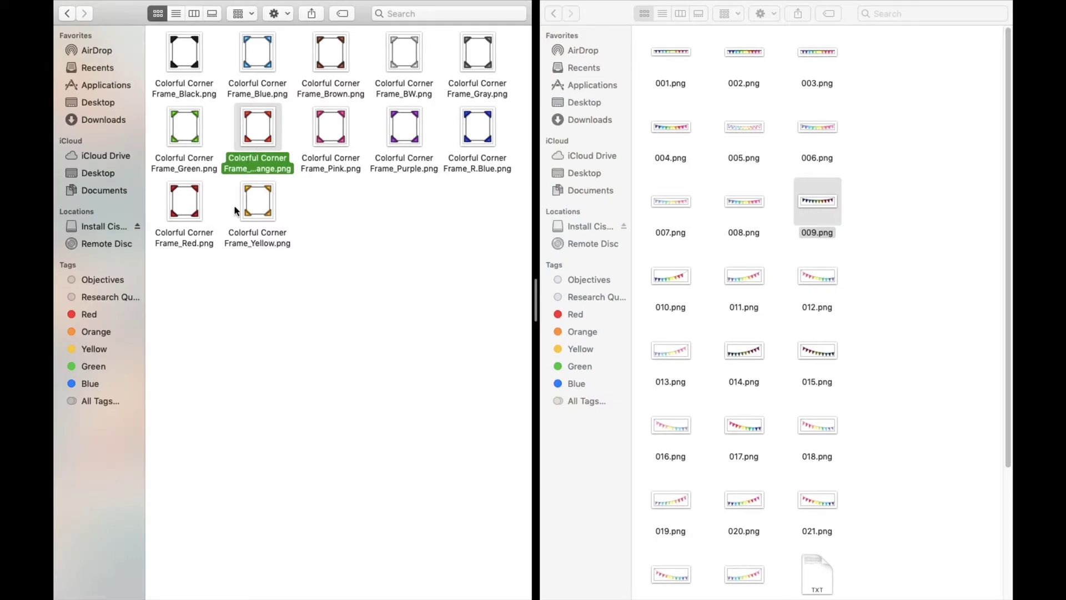
{"action": "left_click", "coordinate": [487, 134]}
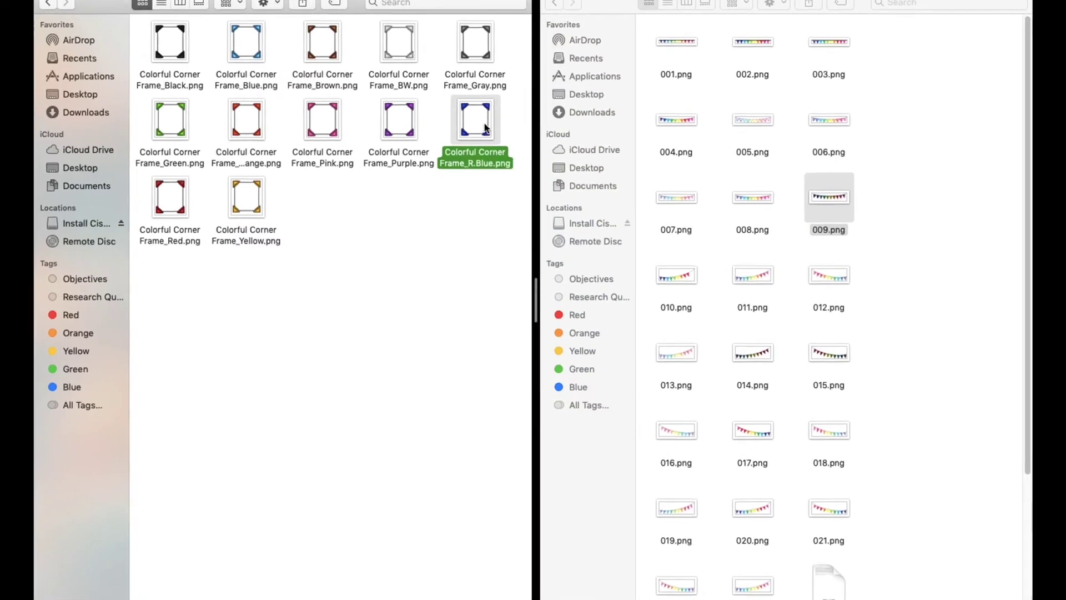
{"action": "right_click", "coordinate": [474, 86]}
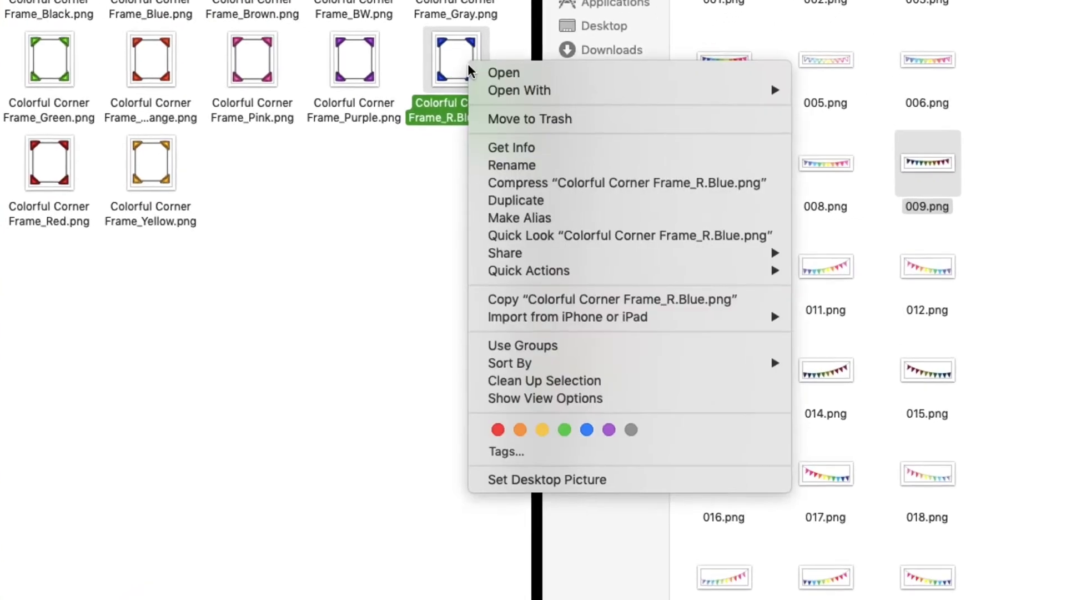
{"action": "mouse_move", "coordinate": [489, 244]}
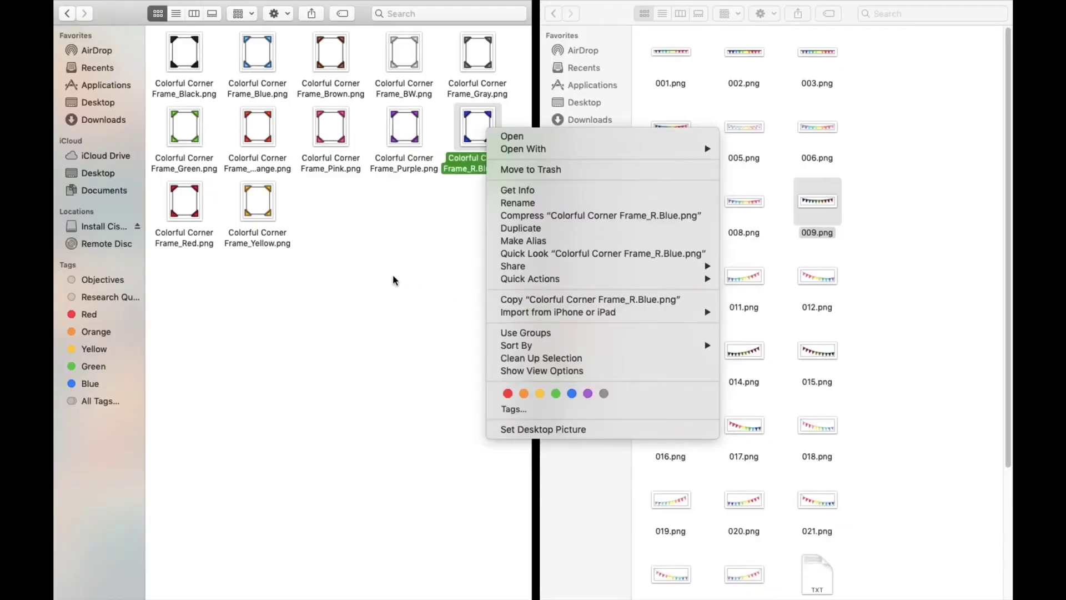
{"action": "left_click", "coordinate": [392, 274]}
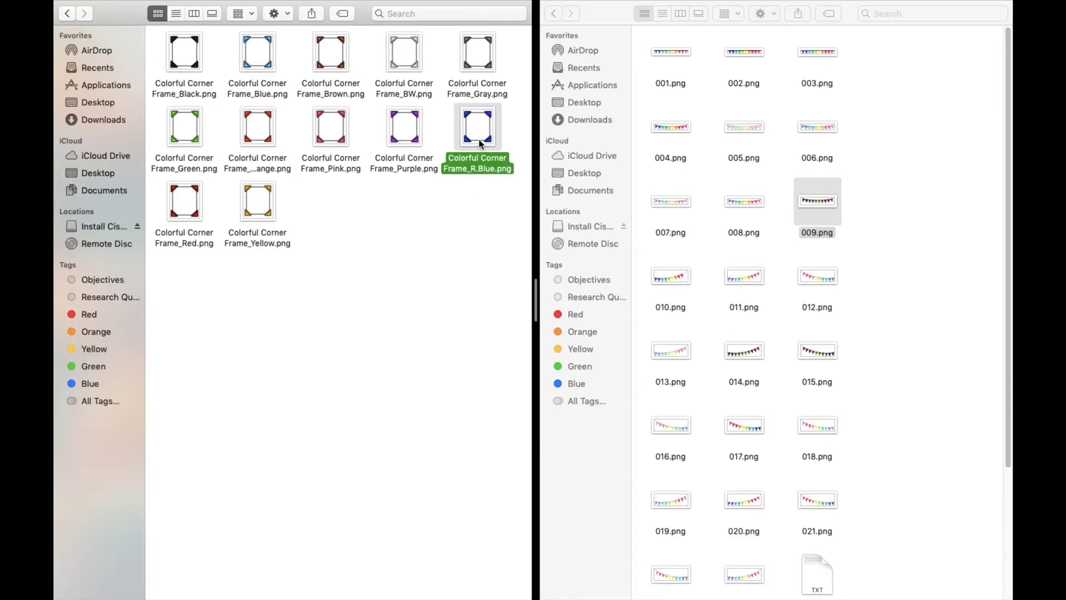
Paste the blue corner frame onto slide 4 and tilt it slightly.
{"action": "key", "text": "ctrl+Left"}
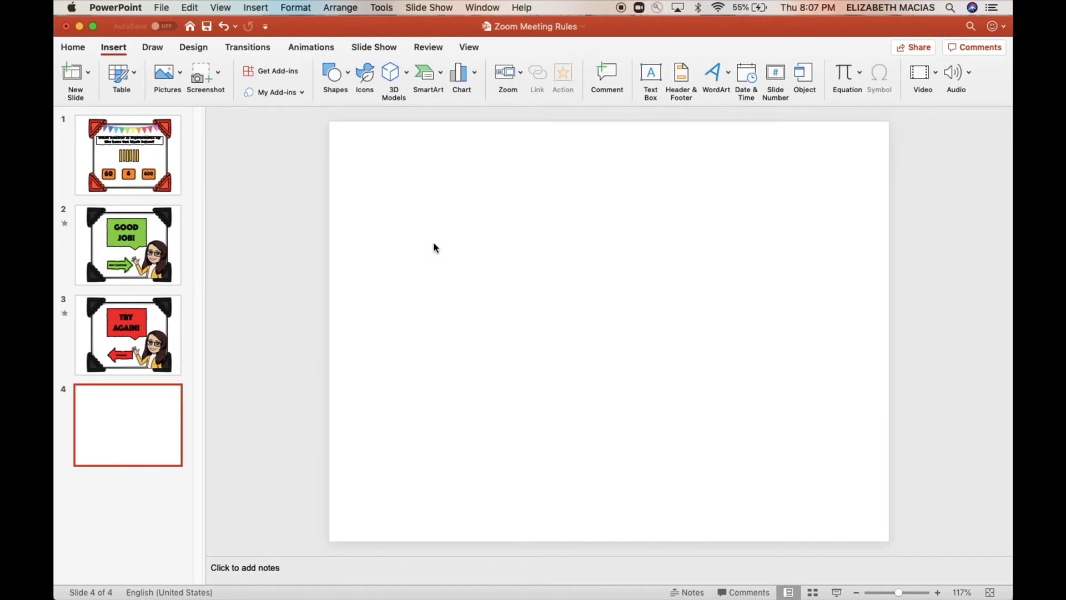
{"action": "key", "text": "super+v"}
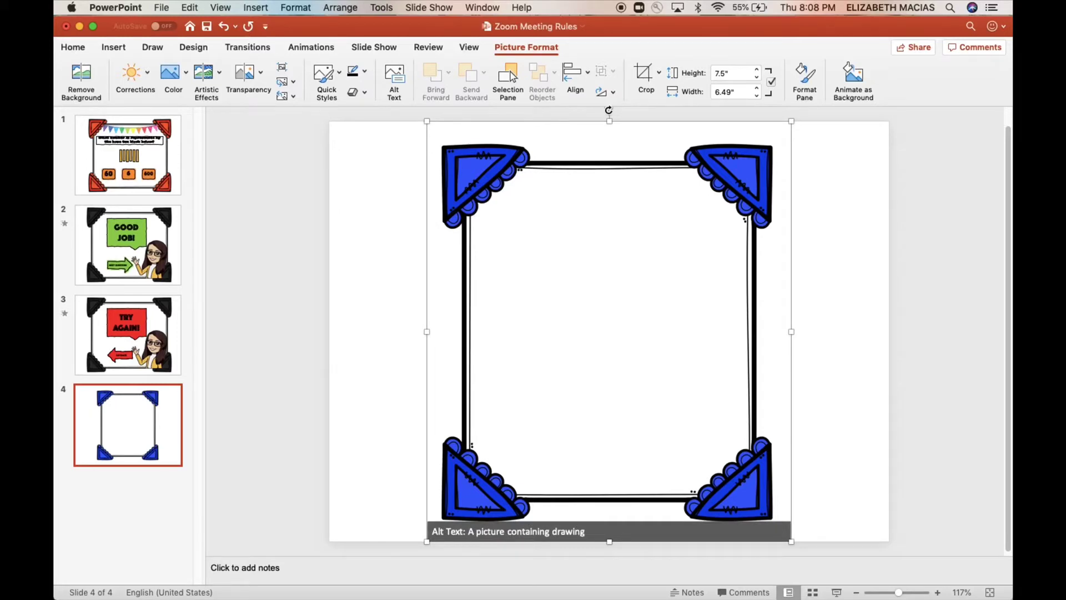
{"action": "left_click_drag", "start_coordinate": [609, 110], "coordinate": [611, 136]}
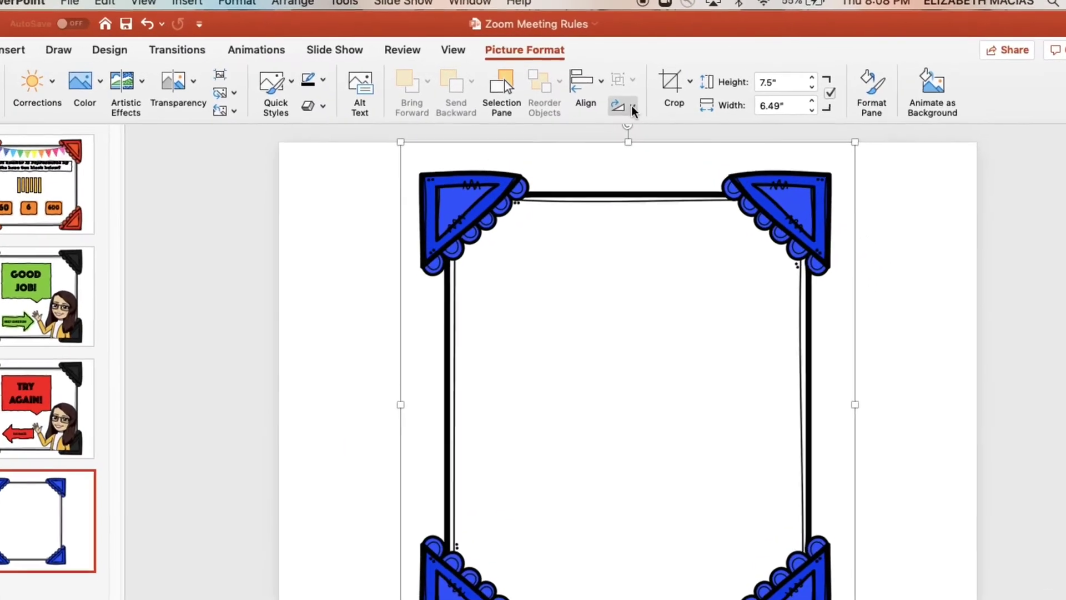
Rotate the blue frame 90° right, move it top-left, and enlarge it to 8.82" by 7.63".
{"action": "left_click", "coordinate": [604, 91]}
{"action": "left_click", "coordinate": [661, 156]}
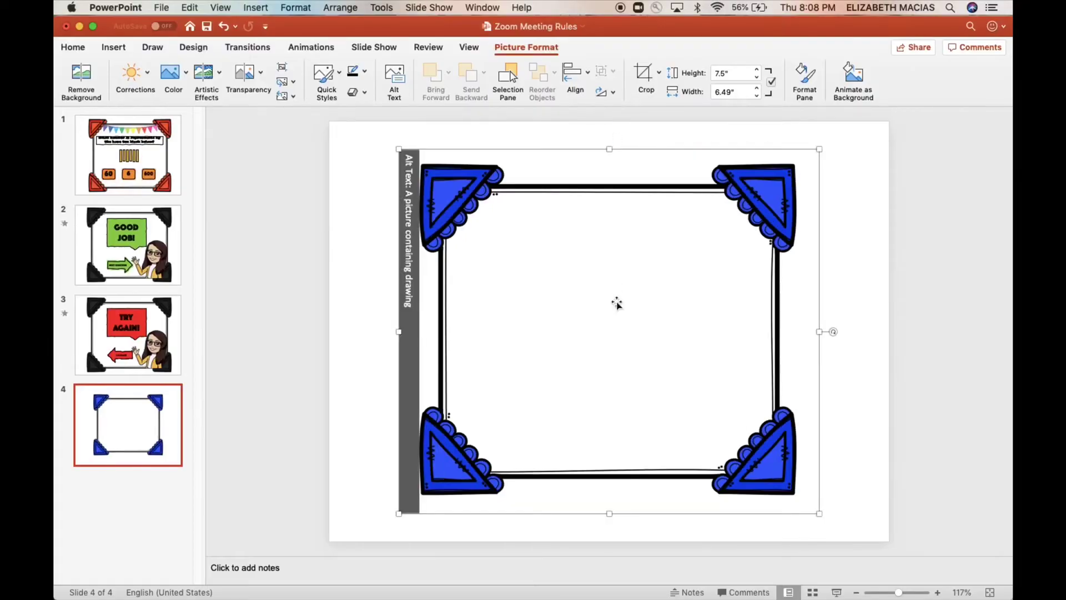
{"action": "left_click_drag", "start_coordinate": [618, 305], "coordinate": [597, 275]}
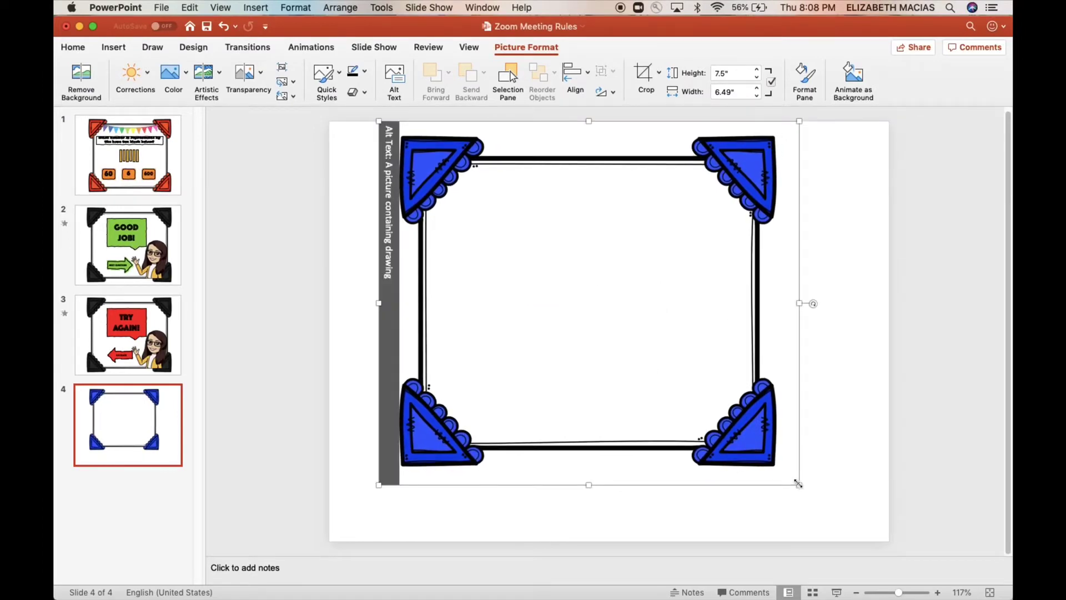
{"action": "left_click_drag", "start_coordinate": [799, 485], "coordinate": [840, 544]}
{"action": "left_click_drag", "start_coordinate": [709, 433], "coordinate": [695, 430]}
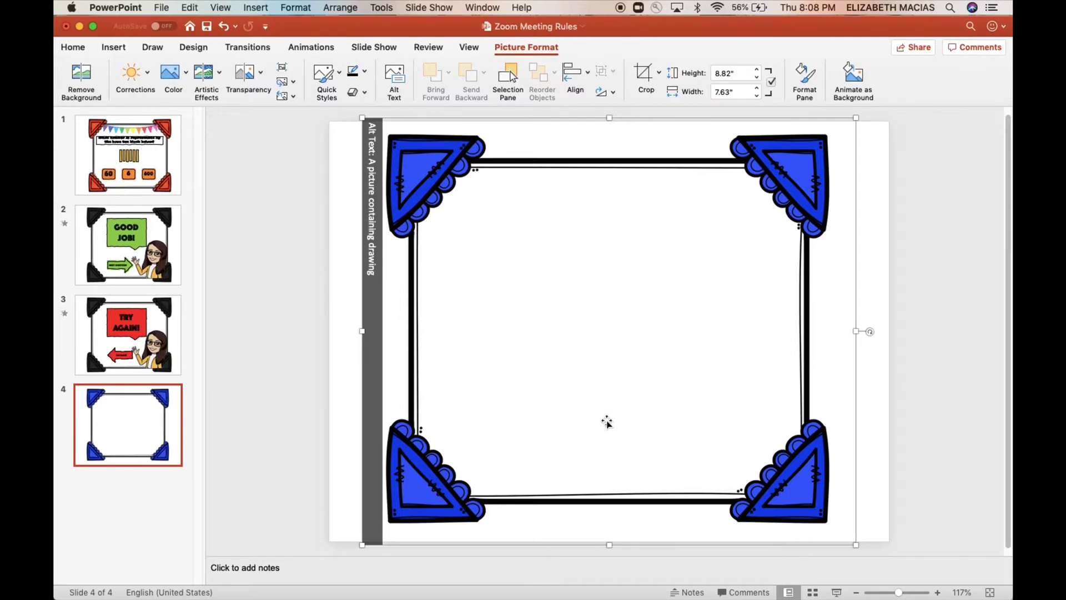
{"action": "key", "text": "ctrl+Right"}
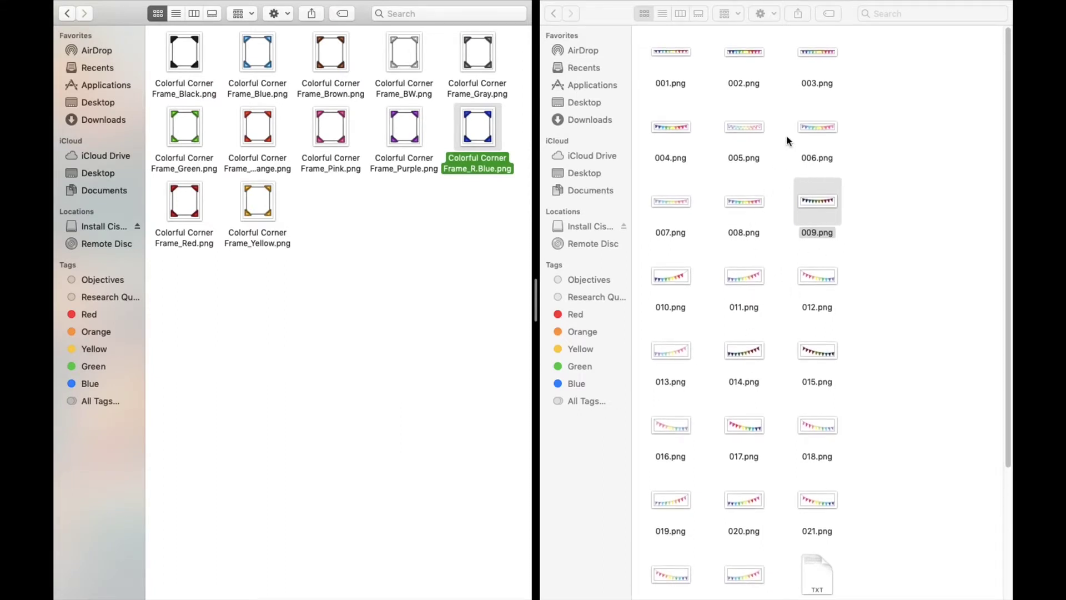
Select bunting 006.png, trying the grouping, column and list views before returning to icons.
{"action": "left_click", "coordinate": [825, 128]}
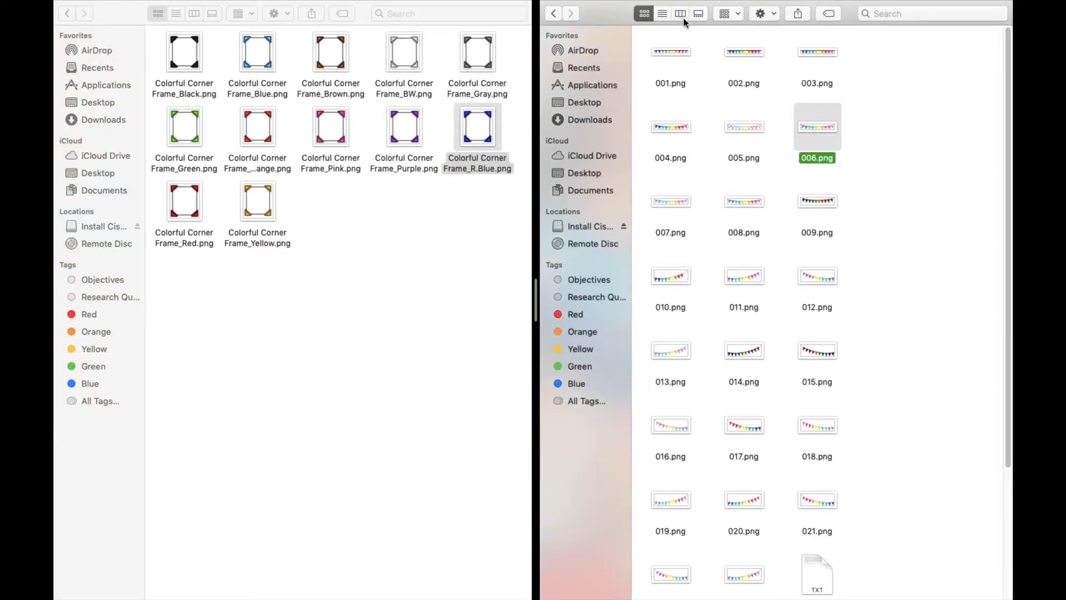
{"action": "left_click", "coordinate": [735, 15]}
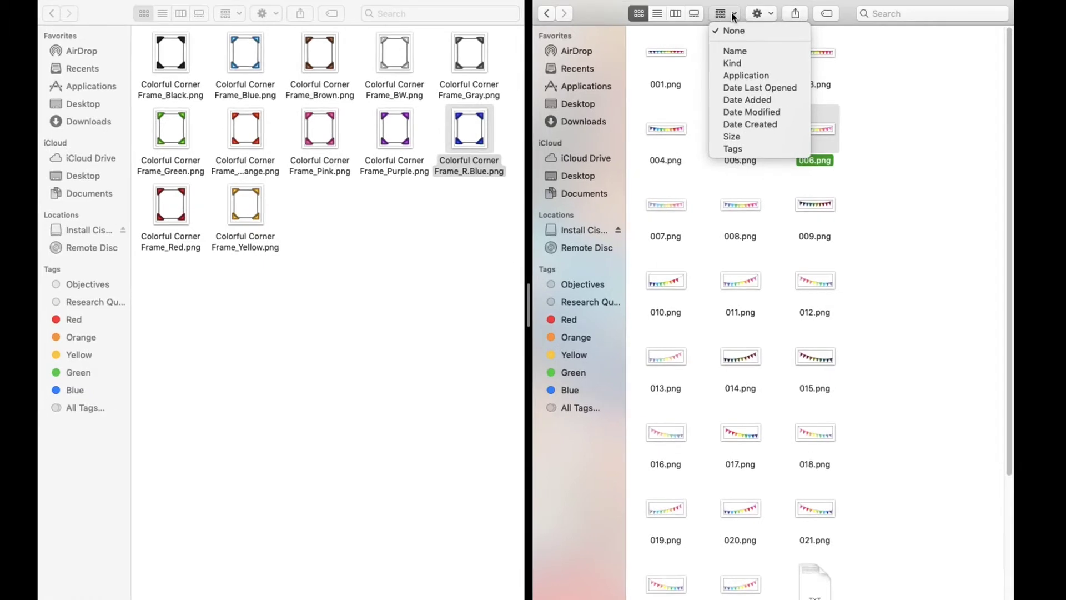
{"action": "left_click", "coordinate": [564, 14]}
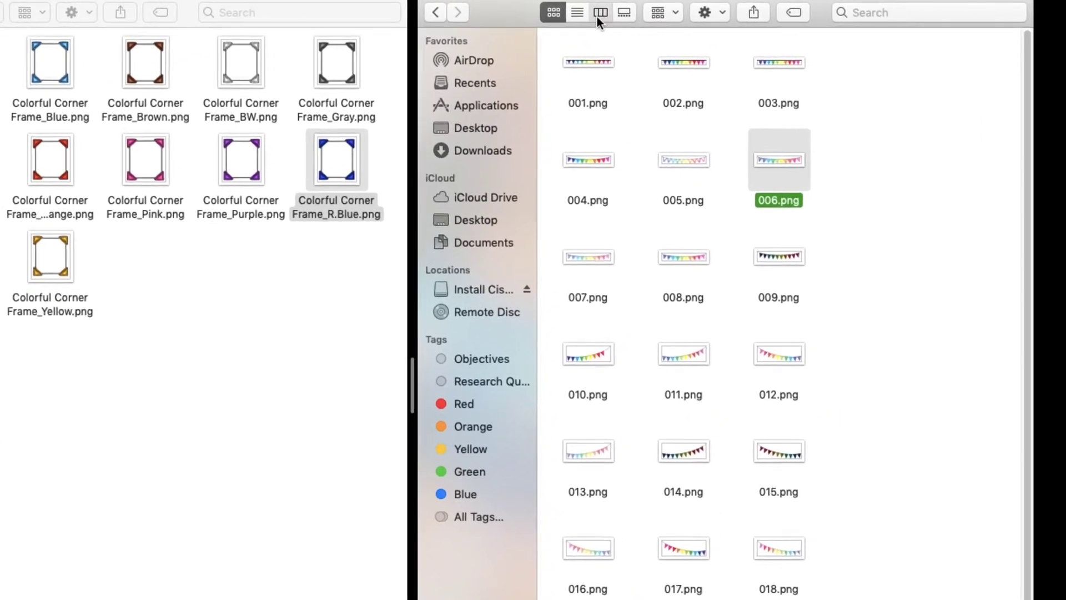
{"action": "left_click", "coordinate": [599, 15]}
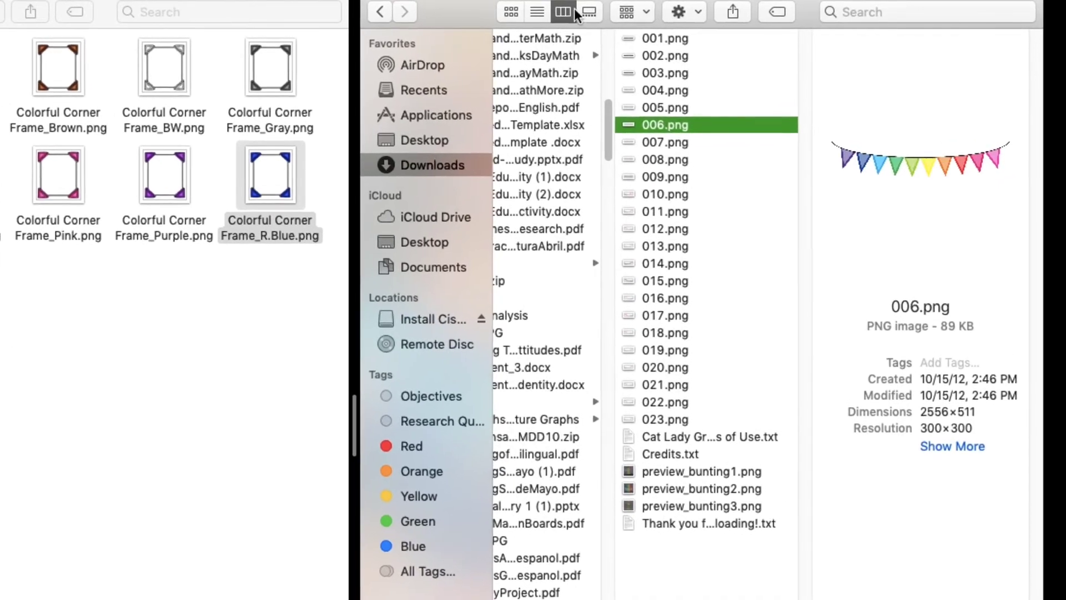
{"action": "left_click", "coordinate": [537, 12]}
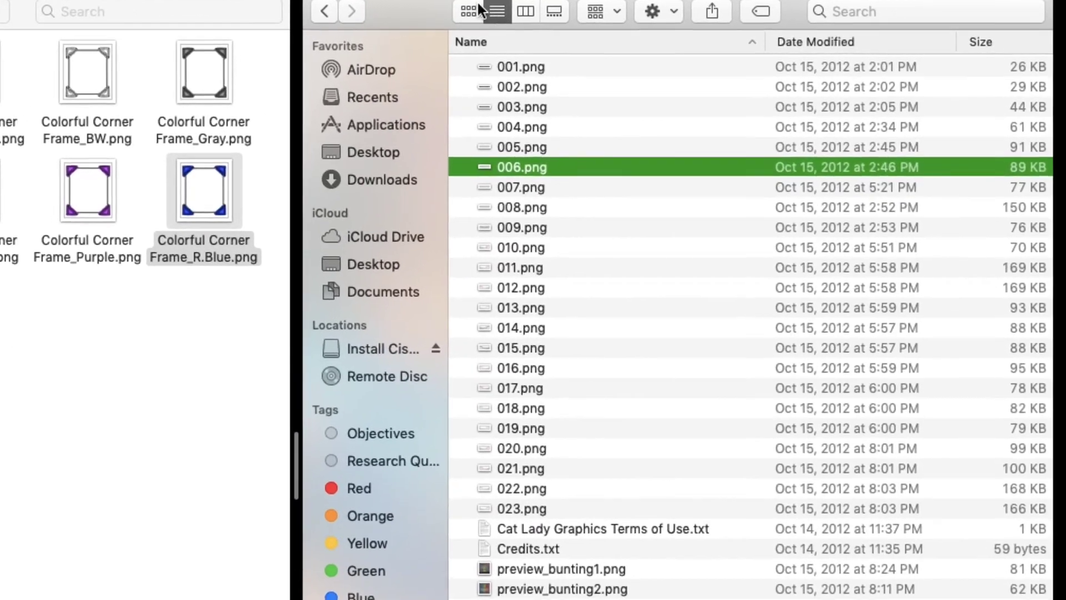
{"action": "left_click", "coordinate": [479, 11]}
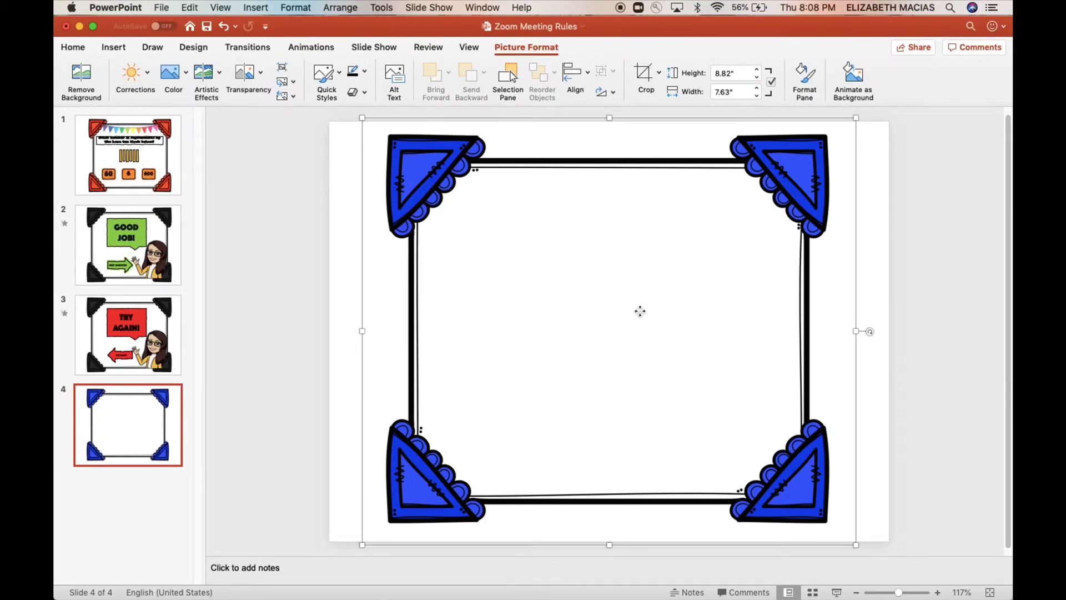
Paste the rainbow bunting, shrink it and center it under the blue frame's top border.
{"action": "key", "text": "super+v"}
{"action": "left_click_drag", "start_coordinate": [371, 377], "coordinate": [477, 327]}
{"action": "left_click_drag", "start_coordinate": [644, 327], "coordinate": [588, 195]}
{"action": "left_click_drag", "start_coordinate": [793, 234], "coordinate": [749, 207]}
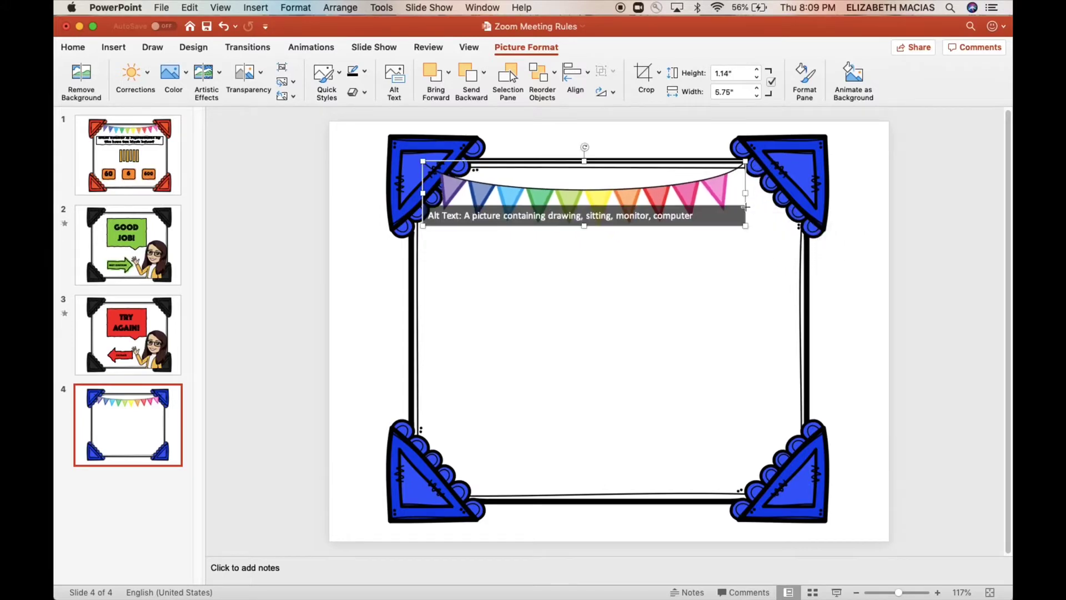
{"action": "left_click_drag", "start_coordinate": [559, 198], "coordinate": [579, 193]}
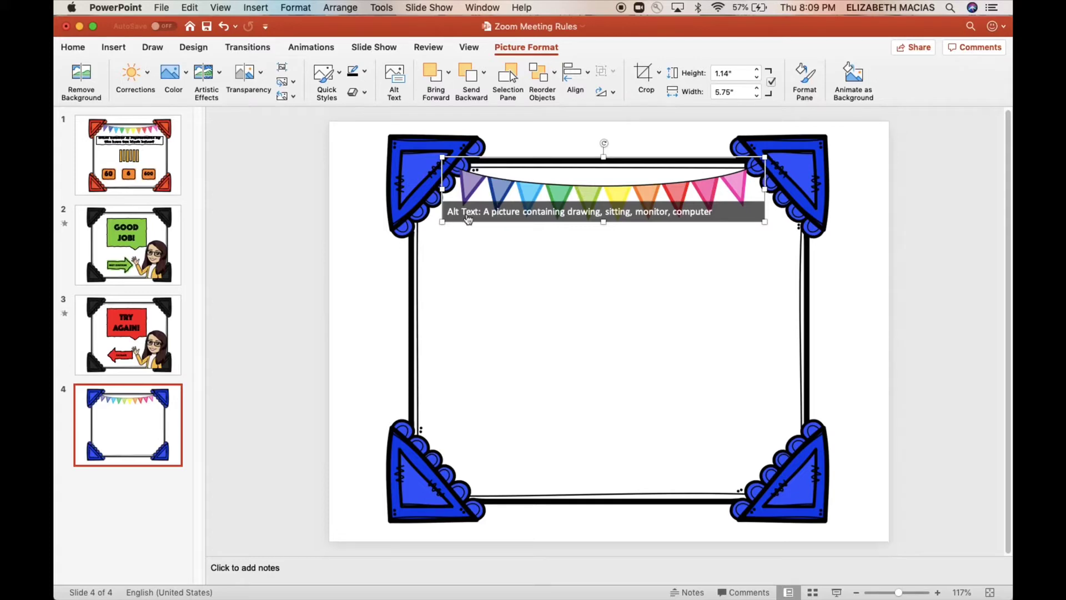
{"action": "left_click", "coordinate": [352, 293]}
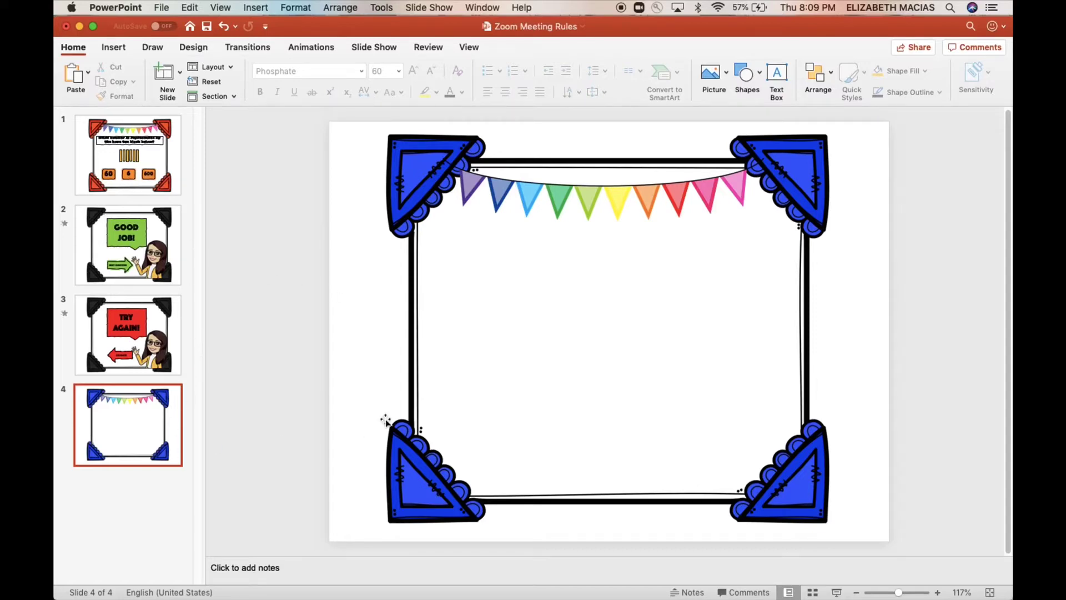
{"action": "left_click", "coordinate": [166, 164]}
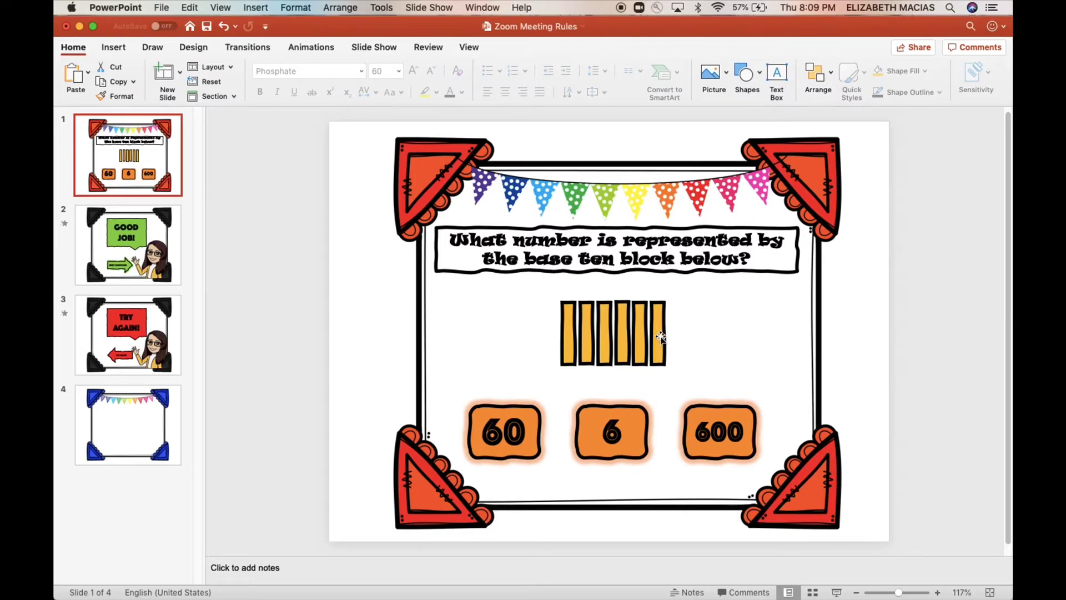
Return to slide 4 and bring up the Insert ribbon options.
{"action": "left_click", "coordinate": [151, 432]}
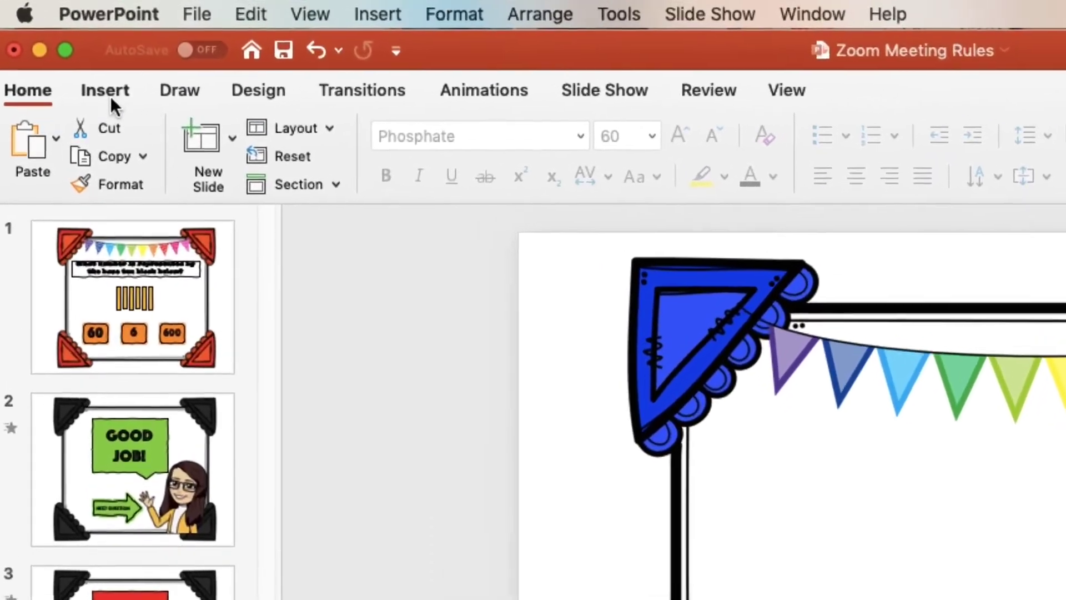
{"action": "left_click", "coordinate": [111, 58]}
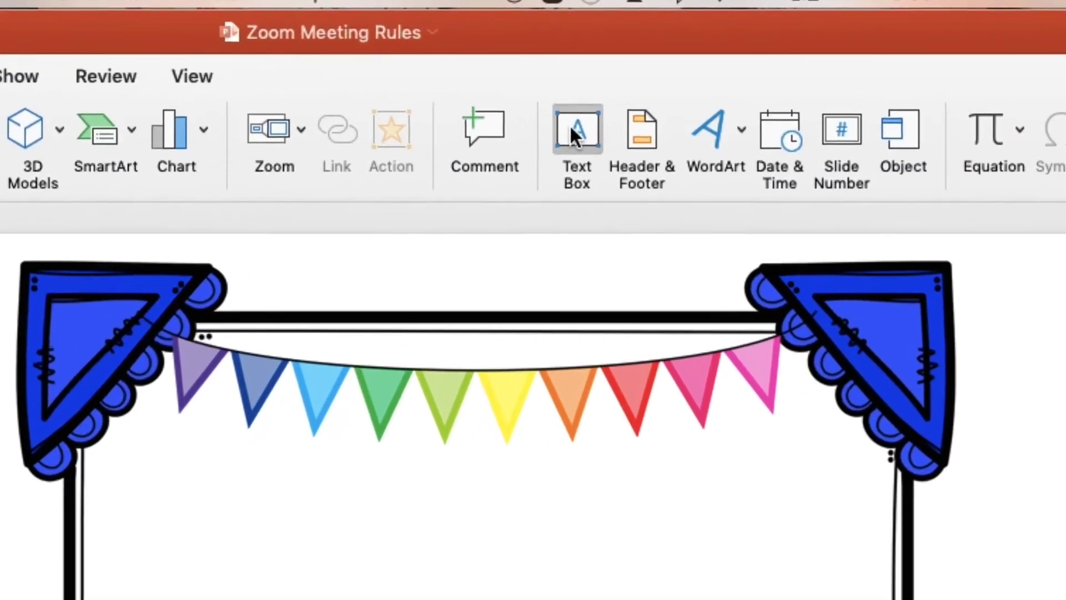
Draw a wide text box under the bunting and type the question 'What is your teachers name?'.
{"action": "left_click", "coordinate": [572, 127]}
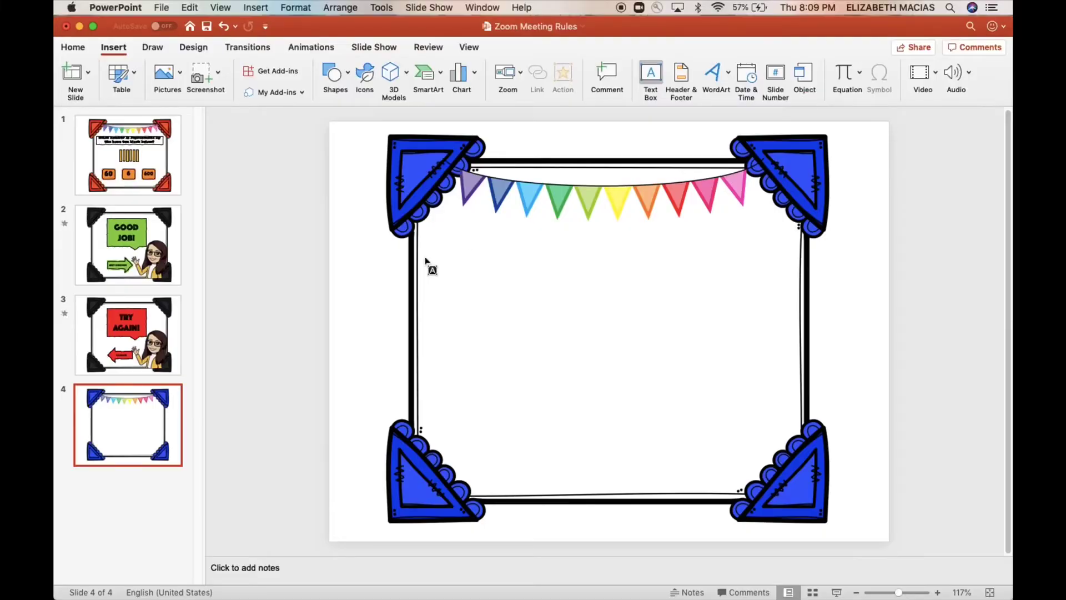
{"action": "left_click_drag", "start_coordinate": [136, 443], "coordinate": [474, 599]}
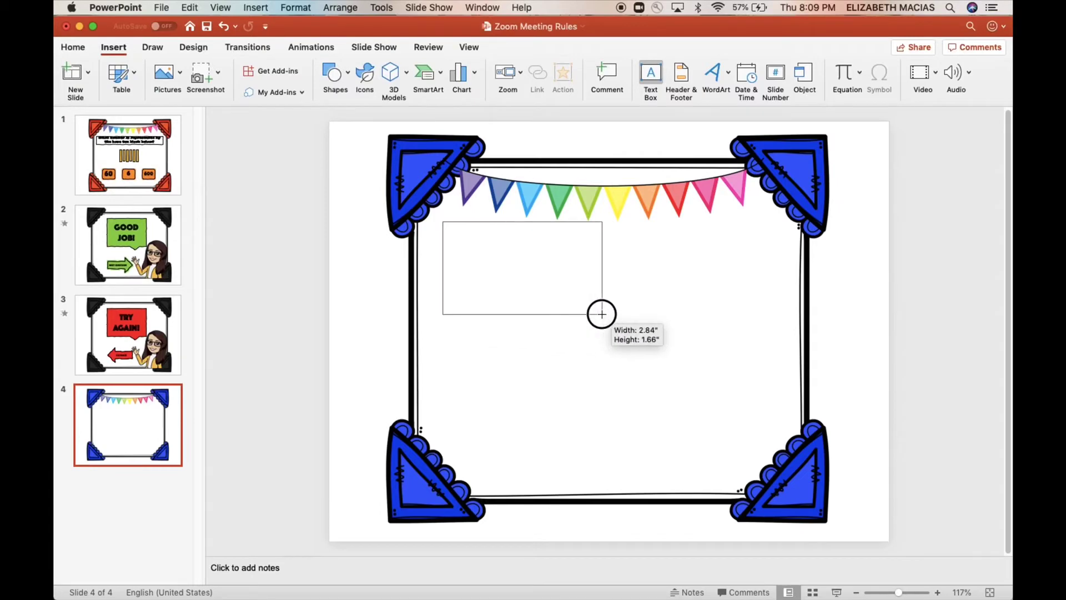
{"action": "left_click_drag", "start_coordinate": [601, 314], "coordinate": [775, 299]}
{"action": "type", "text": "What is the nam"}
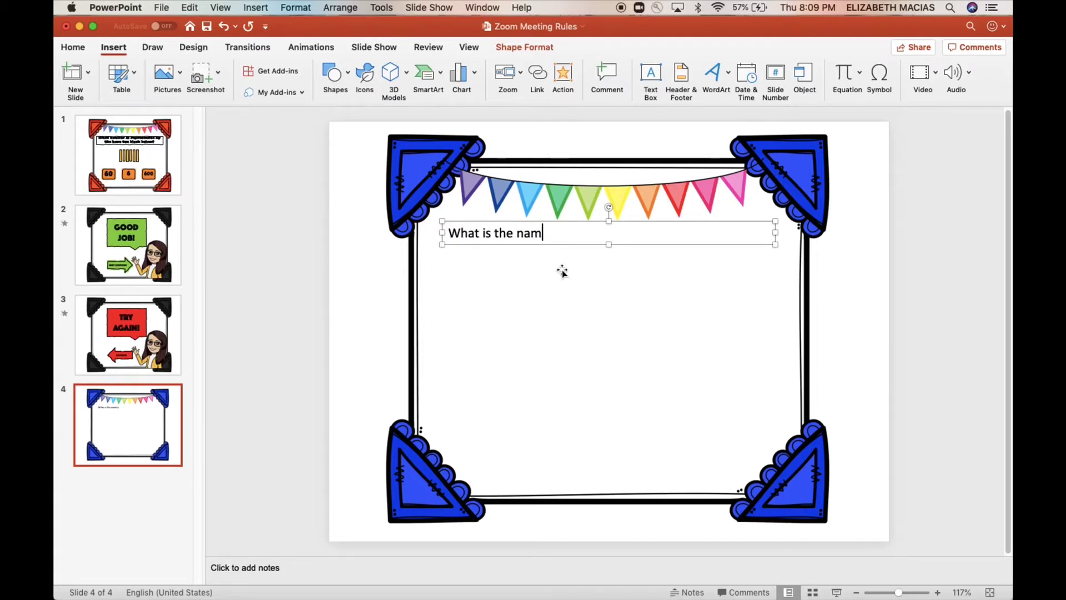
{"action": "type", "text": "e your teachers name?"}
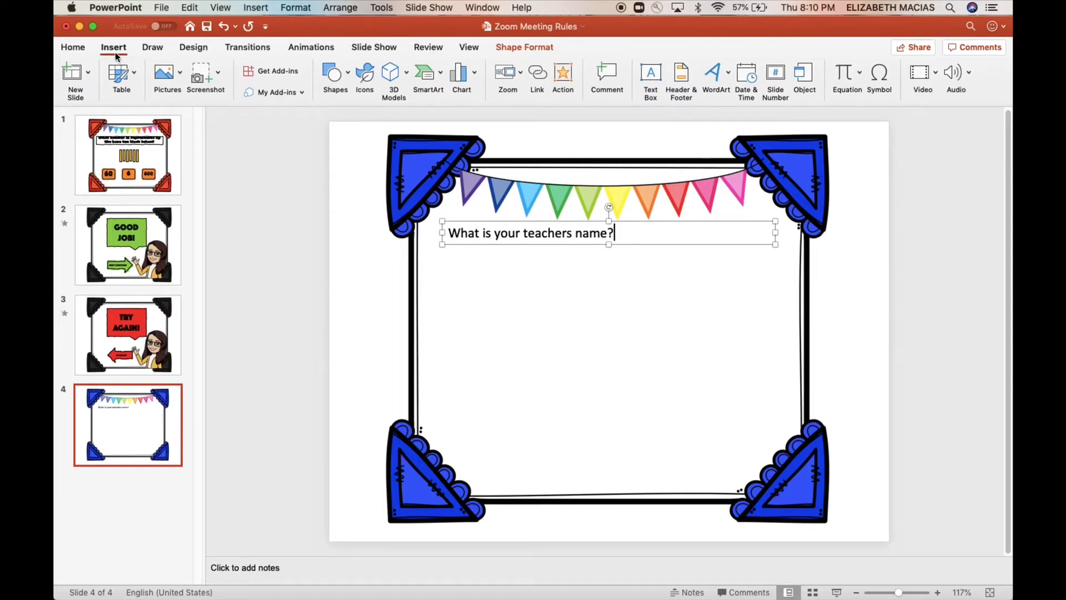
Center 'What is your teachers name?' and set all of its text to Ravie at size 20.
{"action": "left_click", "coordinate": [74, 47]}
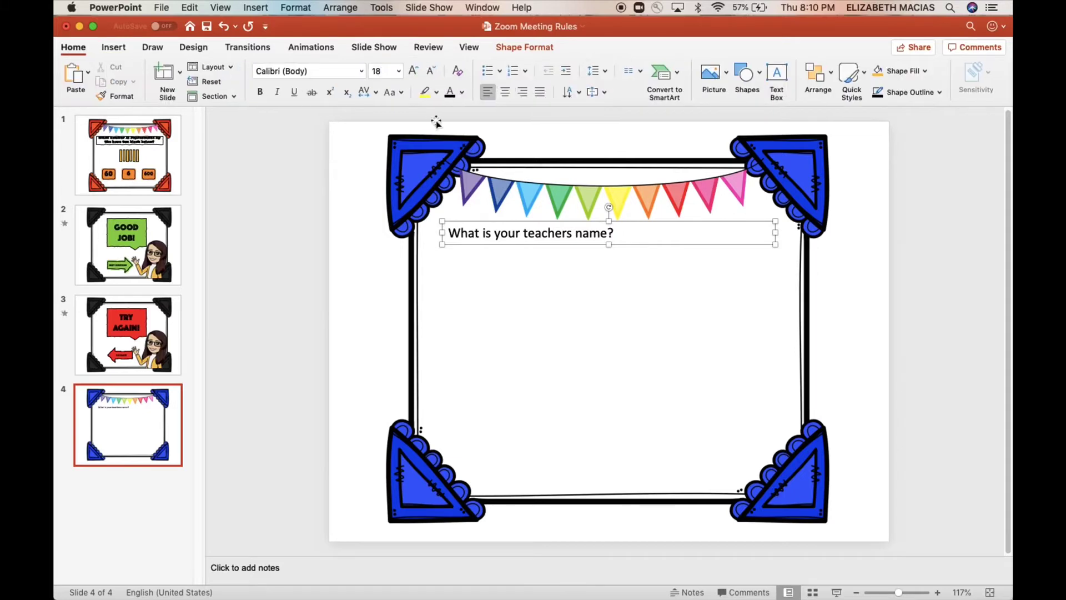
{"action": "left_click", "coordinate": [505, 92]}
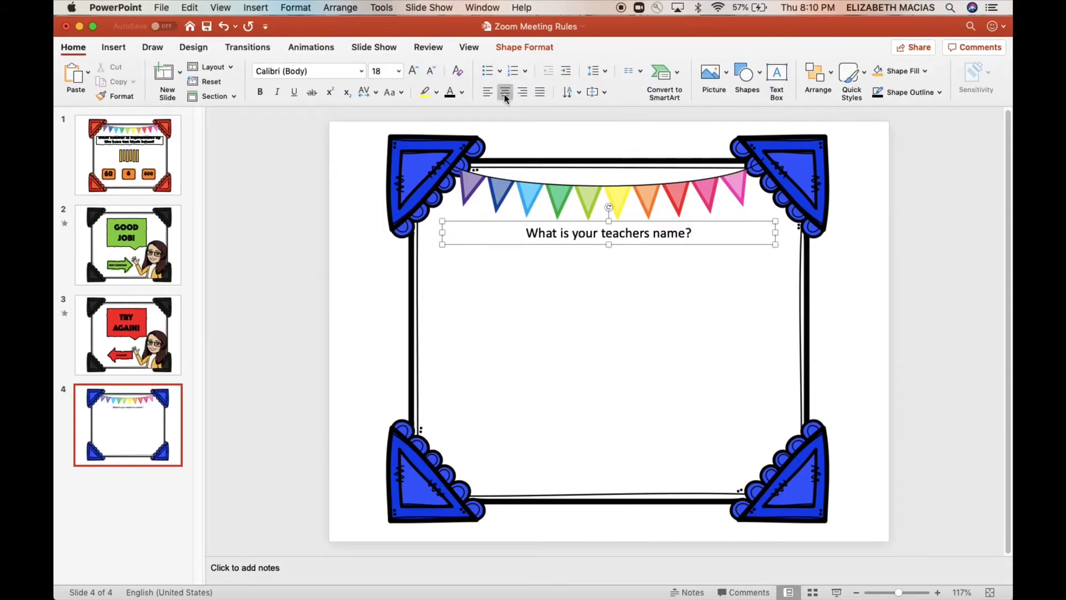
{"action": "left_click", "coordinate": [361, 71]}
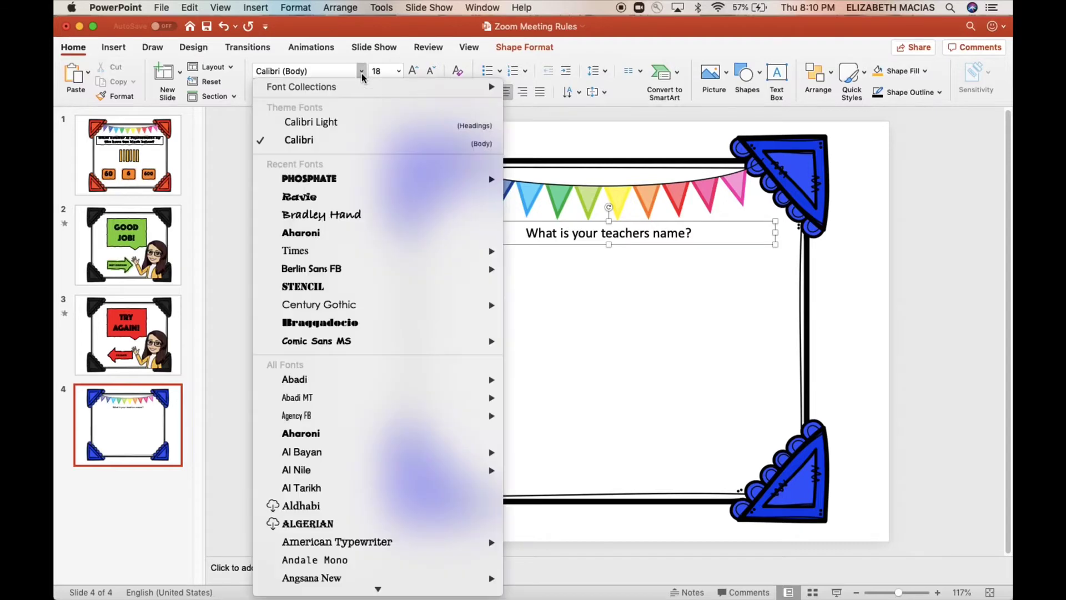
{"action": "left_click", "coordinate": [322, 201]}
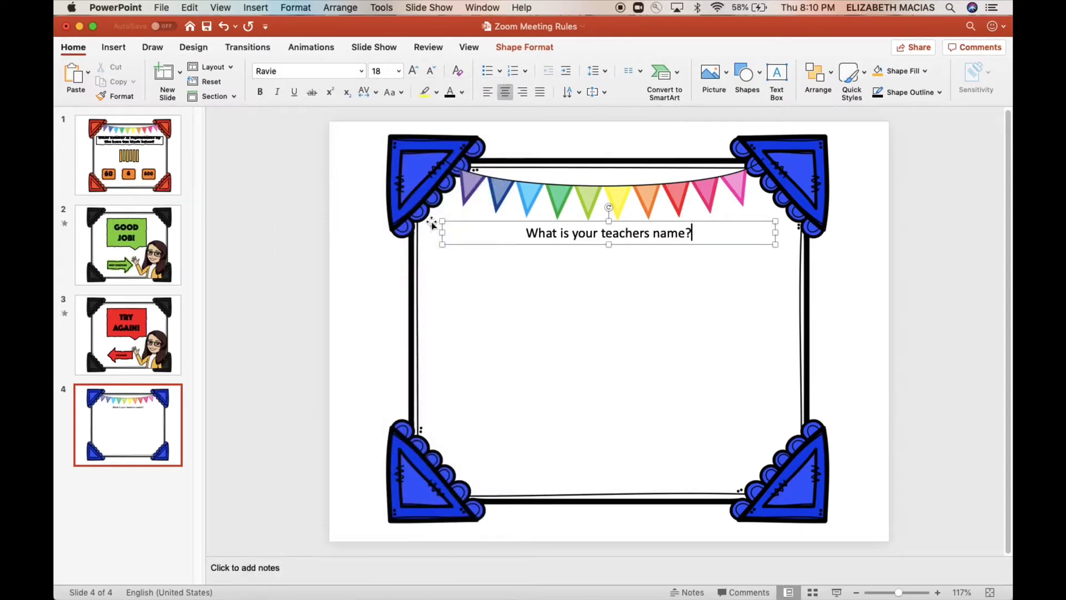
{"action": "key", "text": "super+a"}
{"action": "left_click", "coordinate": [361, 71]}
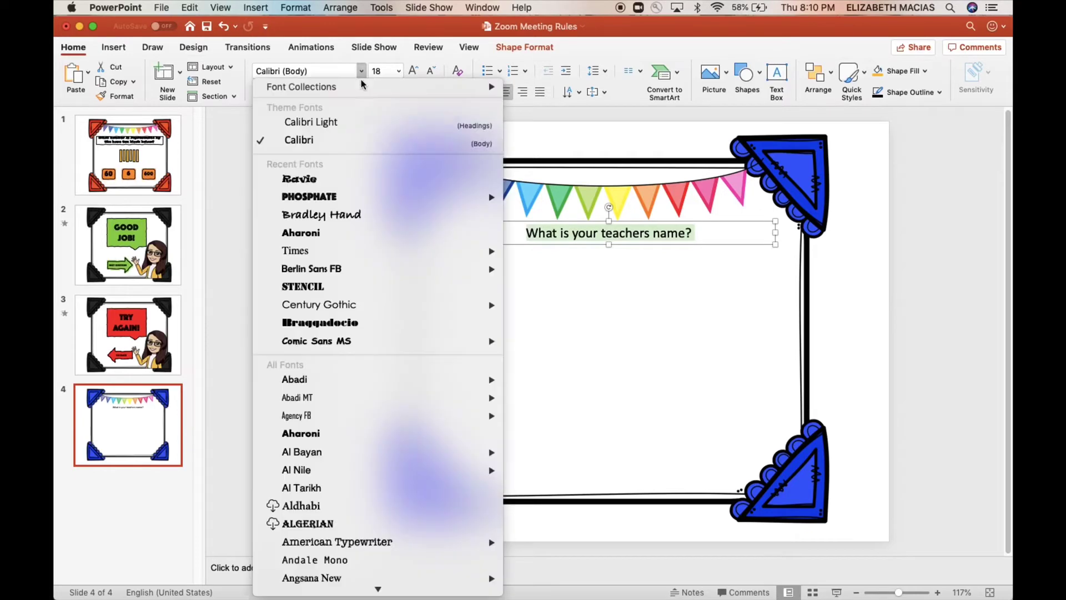
{"action": "left_click", "coordinate": [309, 181]}
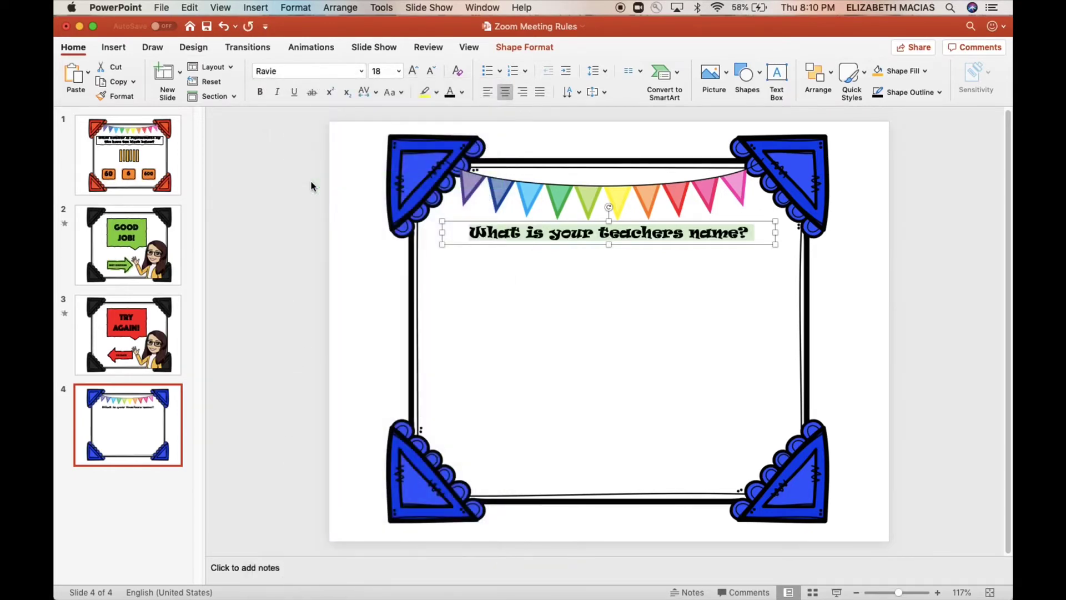
{"action": "left_click", "coordinate": [384, 71]}
{"action": "type", "text": "20"}
{"action": "key", "text": "Return"}
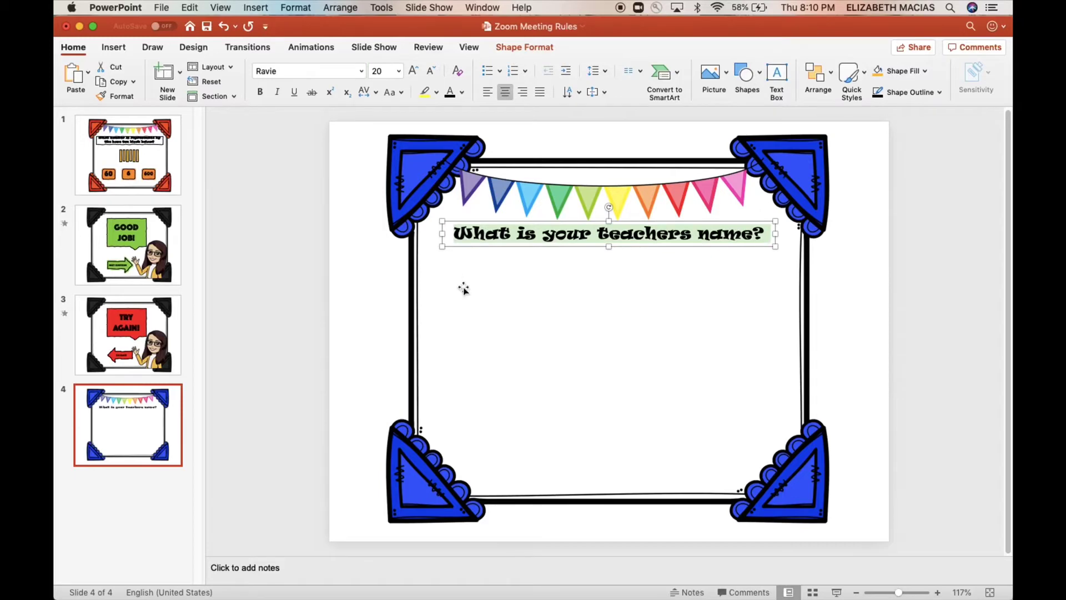